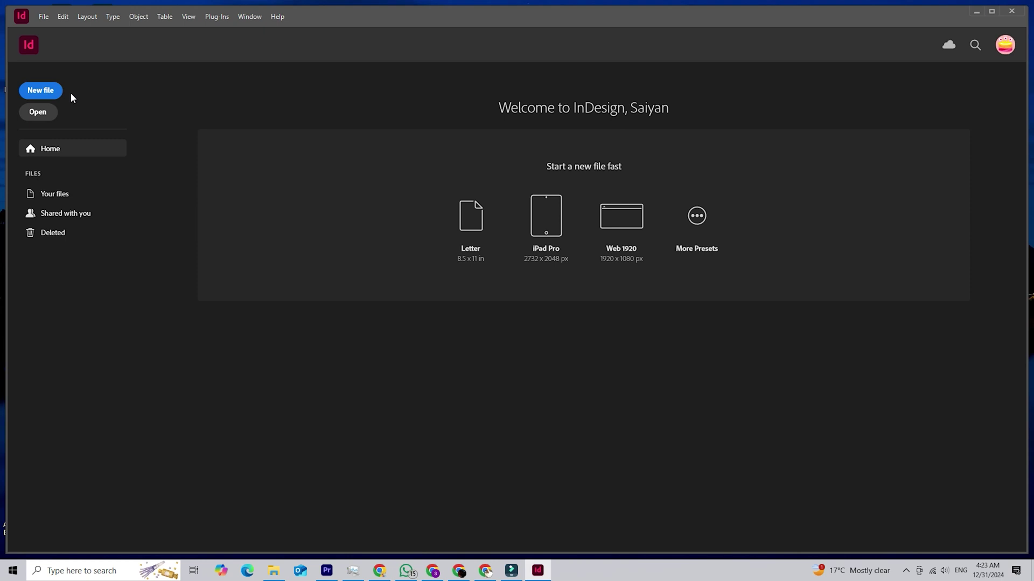
Step: Create a new document from the Custom 1920 × 1080 px preset and maximize the InDesign window
left_click(53, 91)
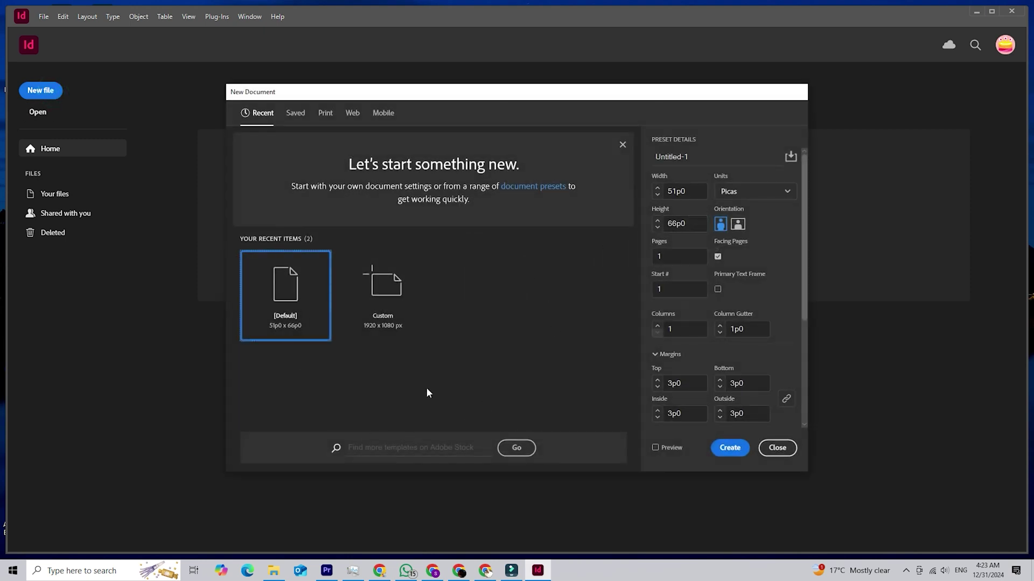
left_click(371, 299)
left_click(727, 448)
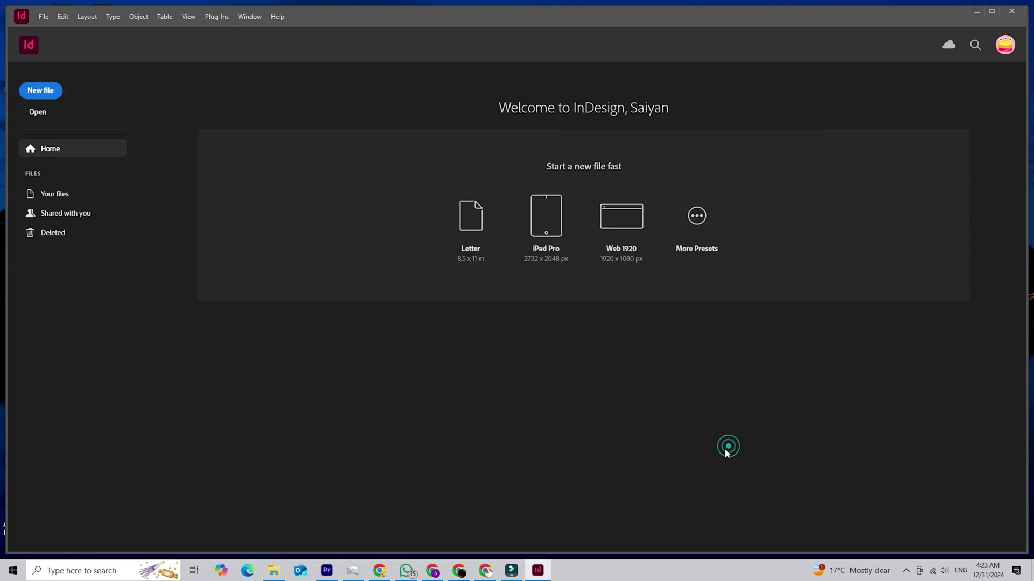
left_click(991, 11)
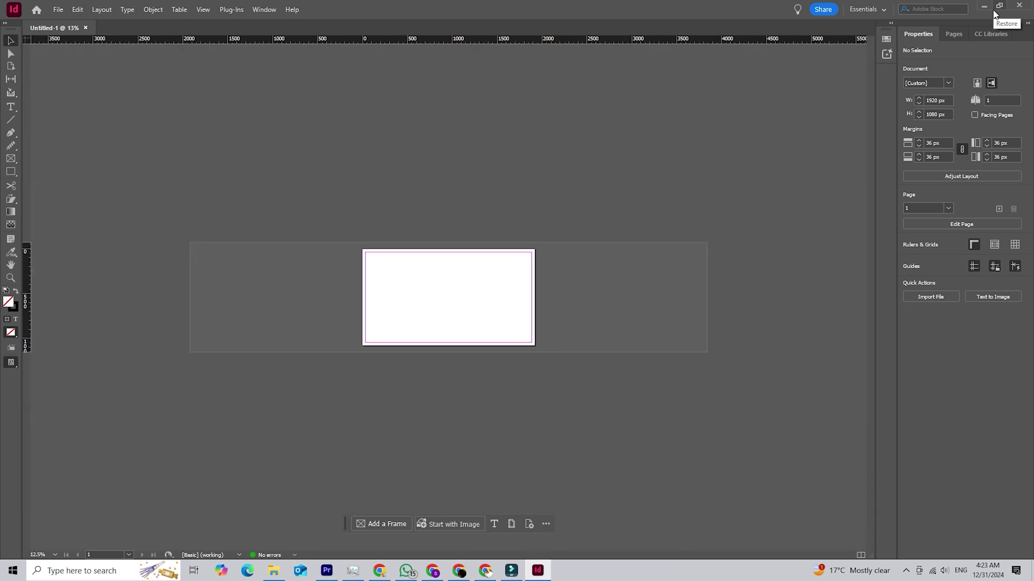
Step: Zoom in and use the Pencil Tool to freehand-sketch 'ComTech', then 'Pedia' on a second line
key("ctrl+=")
left_click_drag(11, 145, 57, 159)
mouse_move(334, 248)
left_mouse_down()
mouse_move(312, 276)
mouse_move(345, 283)
left_mouse_up()
left_click_drag(364, 240, 423, 260)
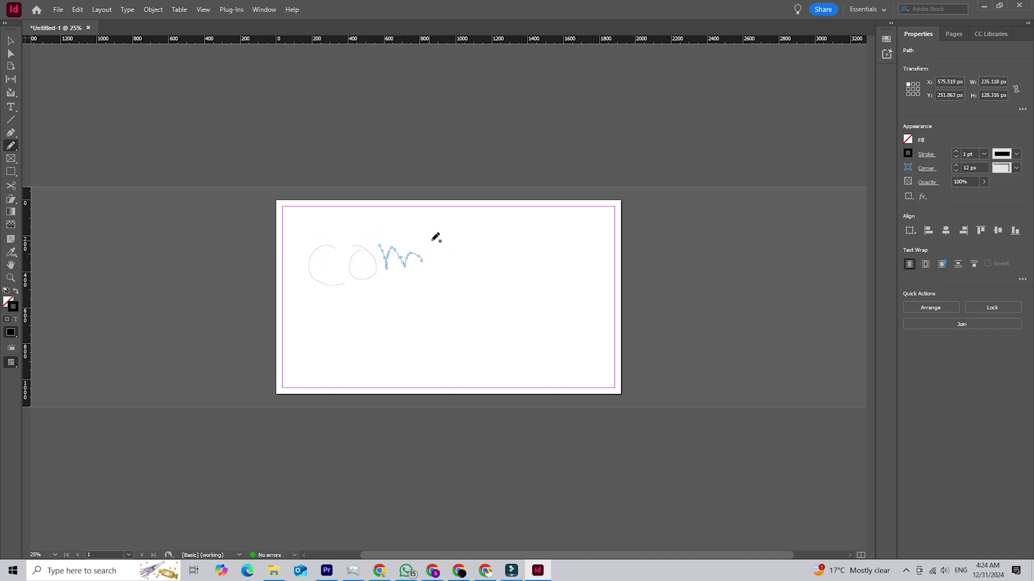
mouse_move(440, 235)
left_mouse_down()
mouse_move(443, 268)
mouse_move(451, 236)
mouse_move(482, 262)
mouse_move(508, 257)
left_mouse_up()
left_click_drag(510, 221, 548, 249)
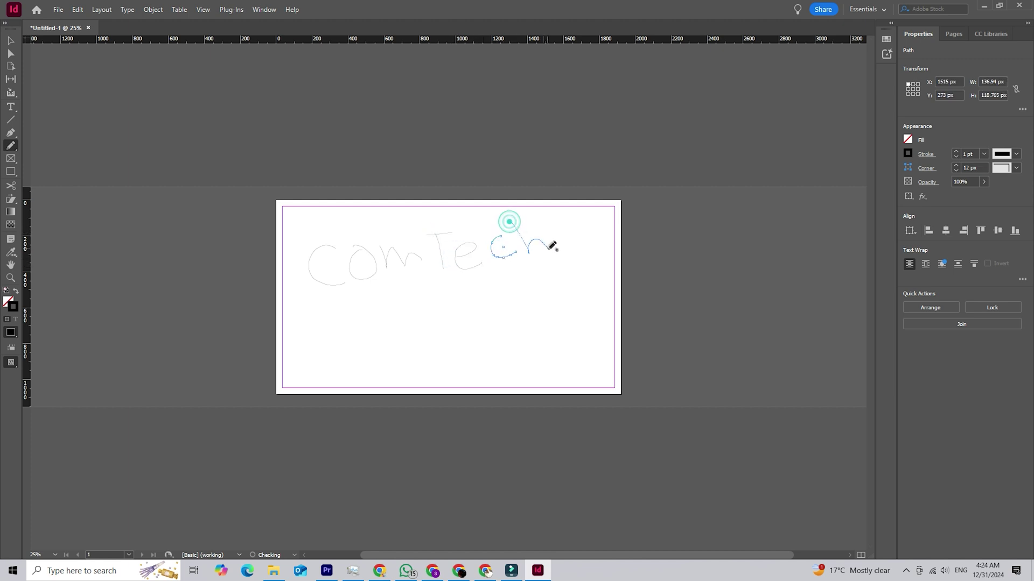
mouse_move(380, 306)
left_mouse_down()
mouse_move(399, 344)
mouse_move(398, 294)
mouse_move(414, 311)
left_mouse_up()
mouse_move(445, 317)
left_mouse_down()
mouse_move(464, 302)
mouse_move(484, 318)
left_mouse_up()
mouse_move(491, 286)
left_mouse_down()
mouse_move(512, 304)
mouse_move(503, 320)
left_mouse_up()
mouse_move(524, 307)
left_mouse_down()
mouse_move(524, 317)
mouse_move(558, 311)
left_mouse_up()
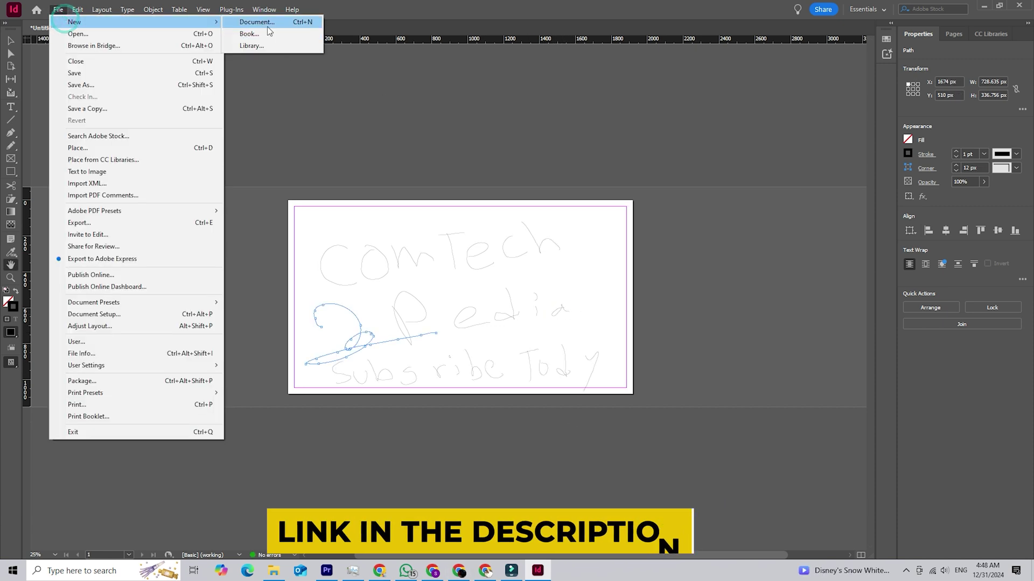
Step: Create a second 1920 × 1080 document and drag out a small hexagon with the Polygon Tool
left_click(268, 25)
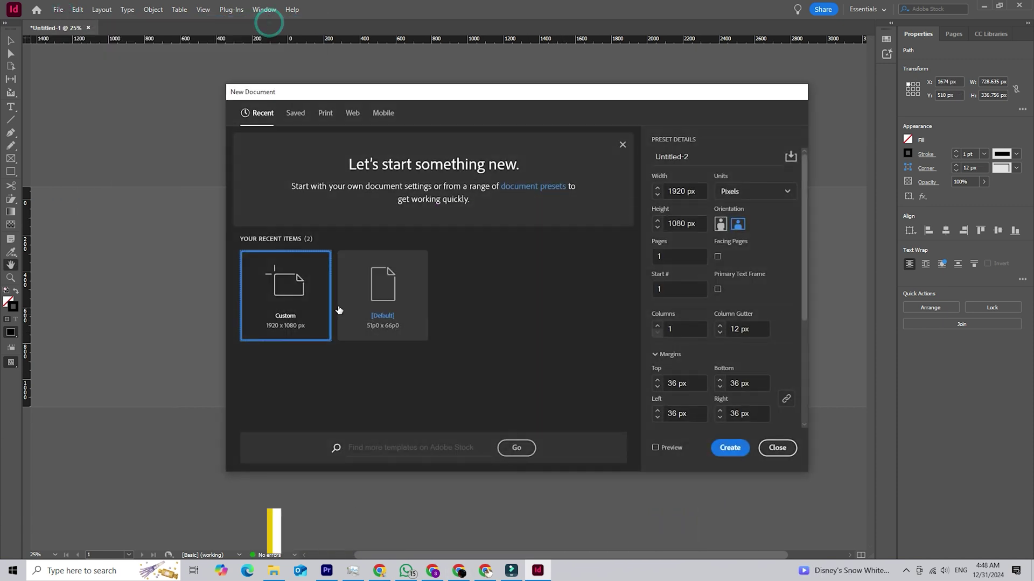
left_click(730, 448)
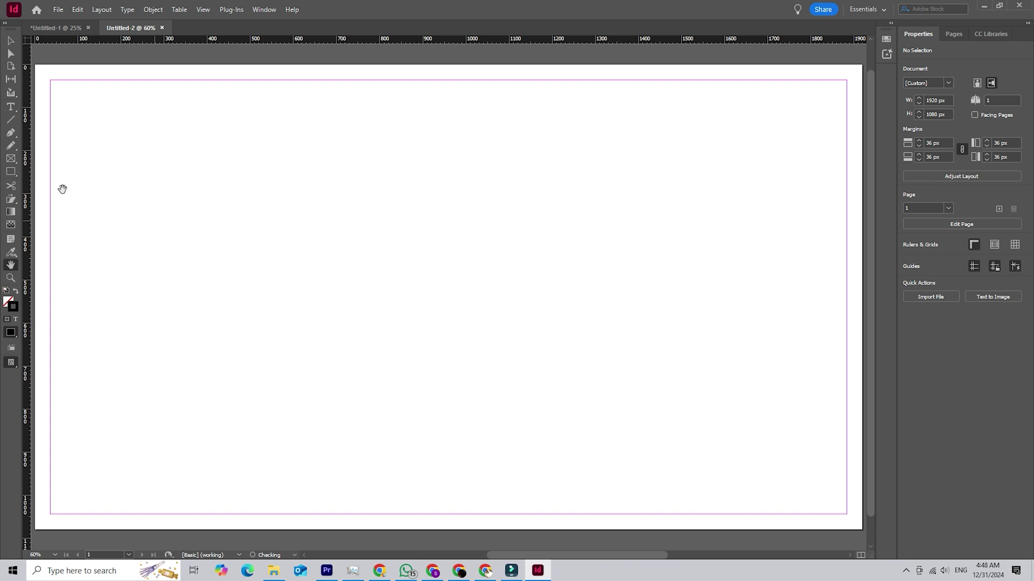
right_click(11, 171)
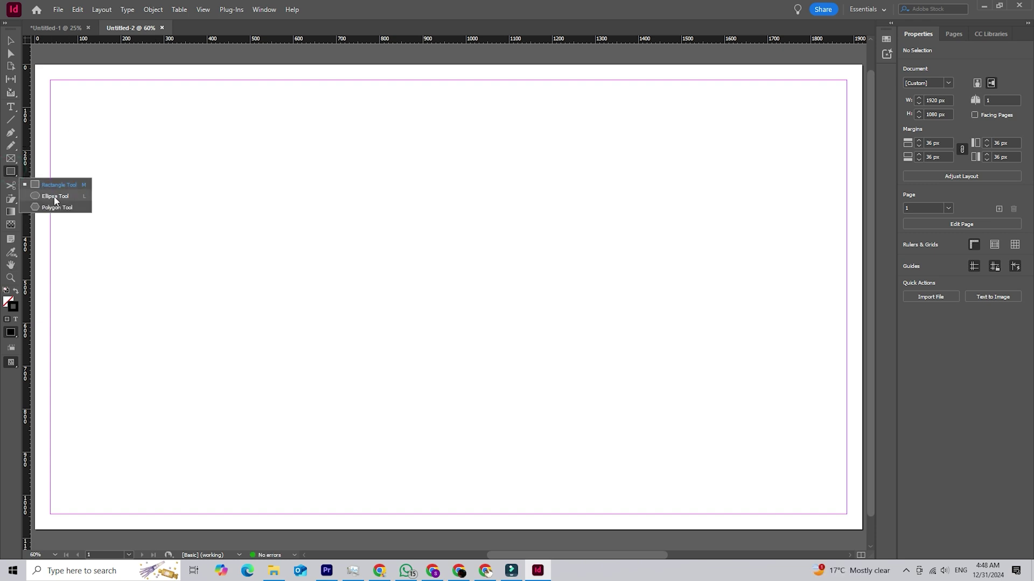
left_click(54, 206)
left_click_drag(118, 162, 185, 218)
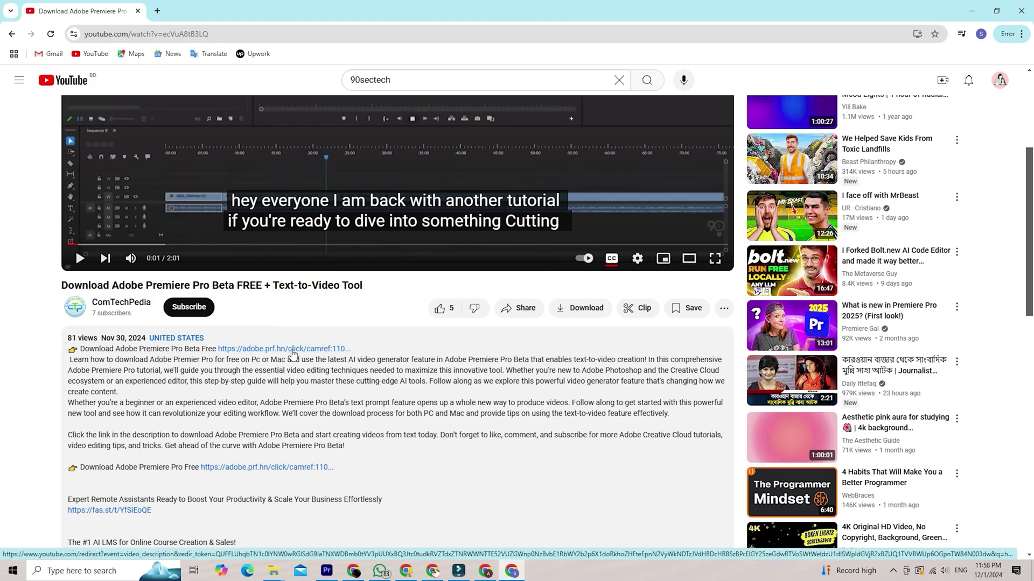
Step: Follow the adobe.com offer link and view the Creative Cloud All Apps free trial plan
left_click(294, 350)
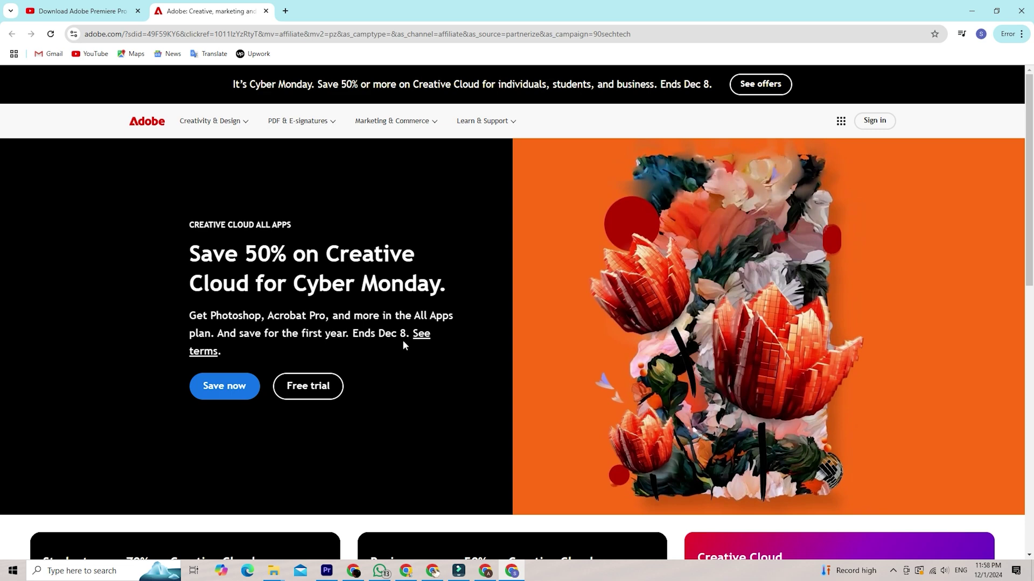
left_click(322, 391)
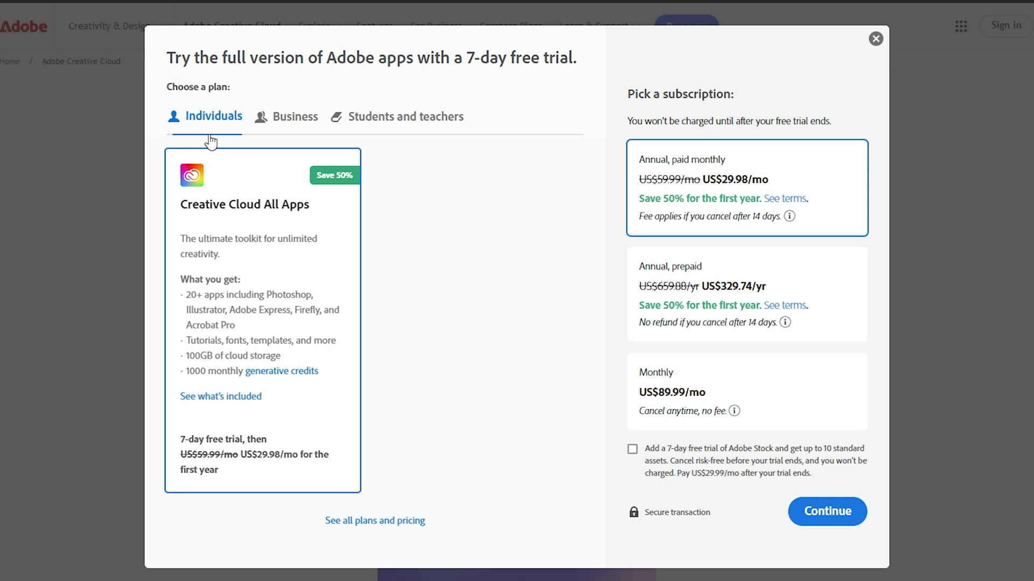
left_click_drag(180, 204, 294, 297)
left_click(340, 280)
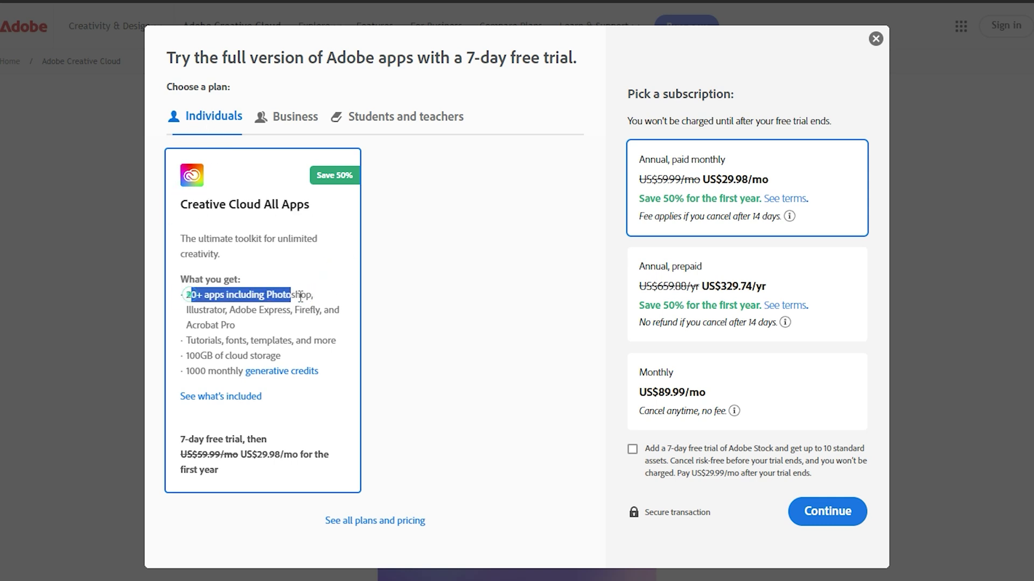
Step: Switch to the Business team trial and read its plan description and included apps
left_click(291, 117)
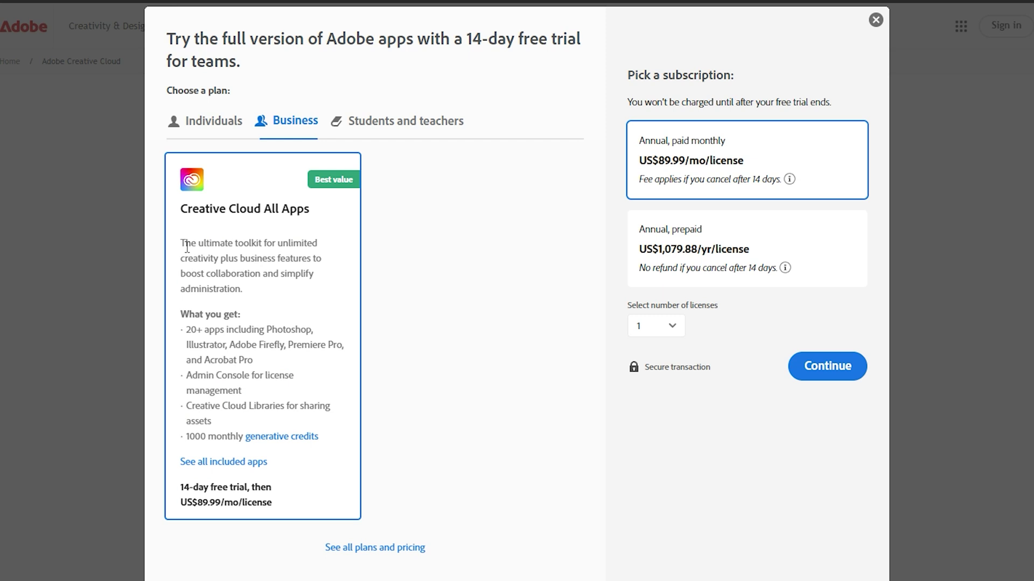
left_click_drag(181, 242, 308, 297)
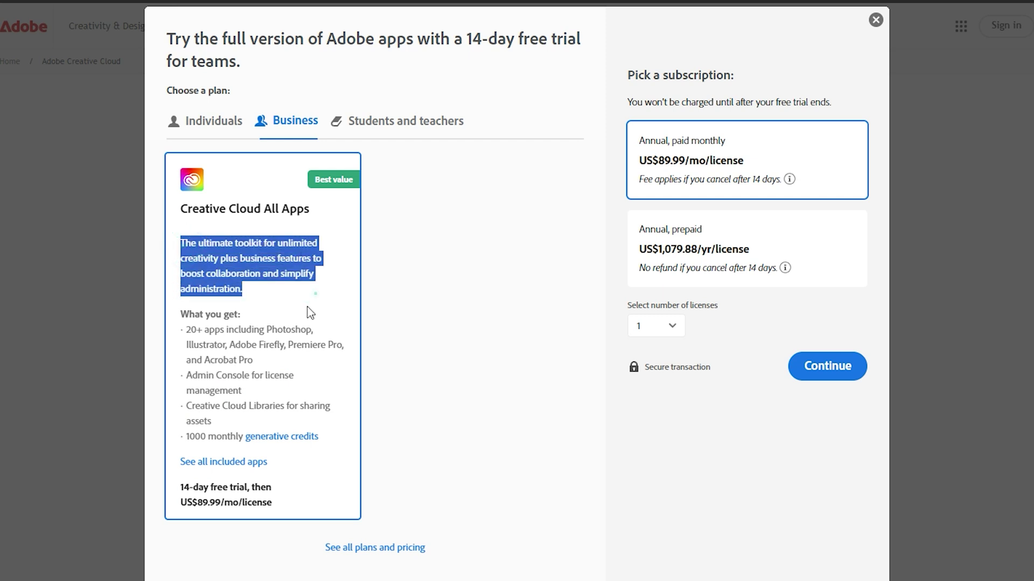
left_click(278, 301)
left_click_drag(183, 329, 321, 363)
left_click(320, 363)
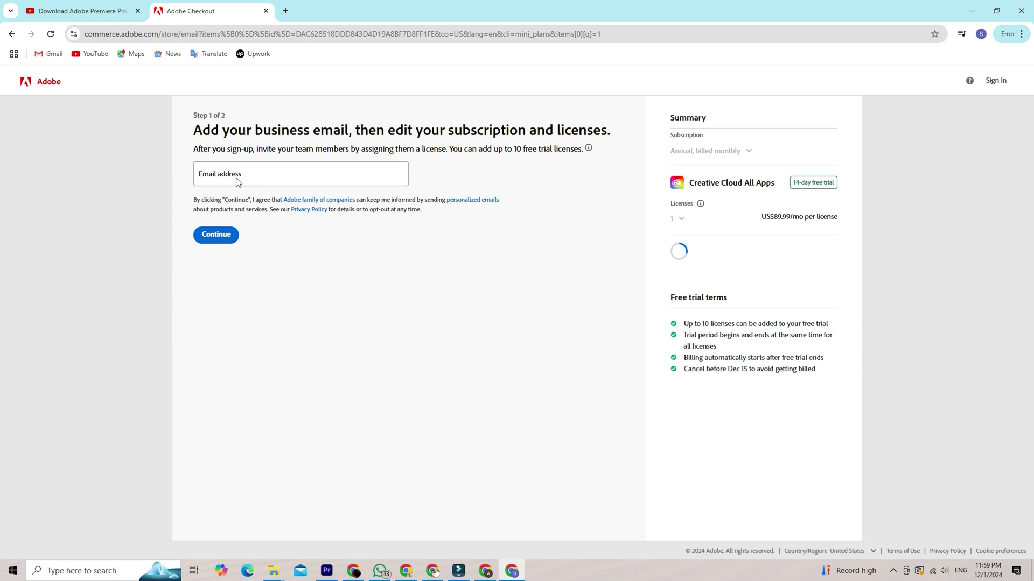
Step: Enter a business email in Adobe Checkout and continue to the payment details step
left_click(243, 173)
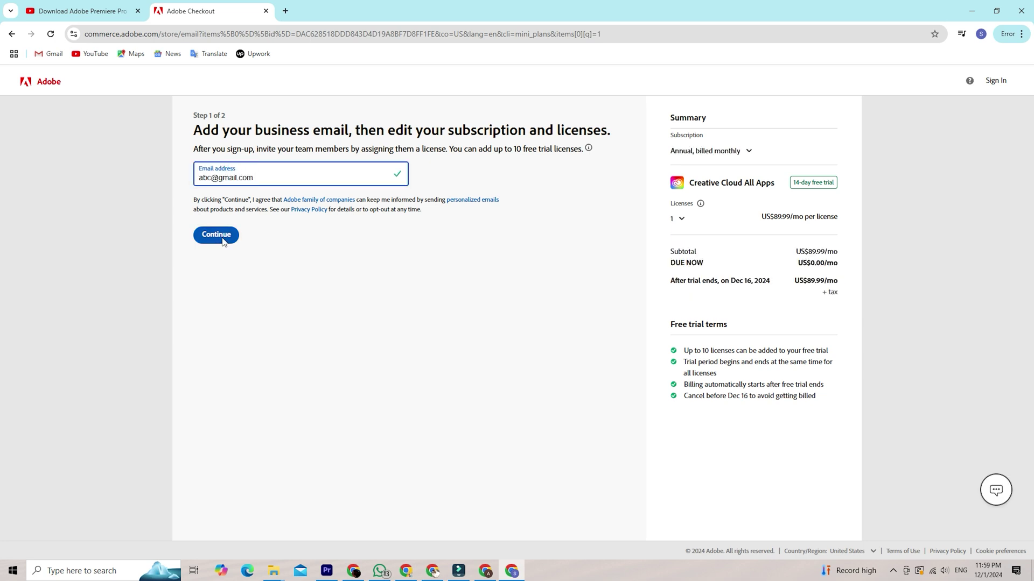
left_click(225, 238)
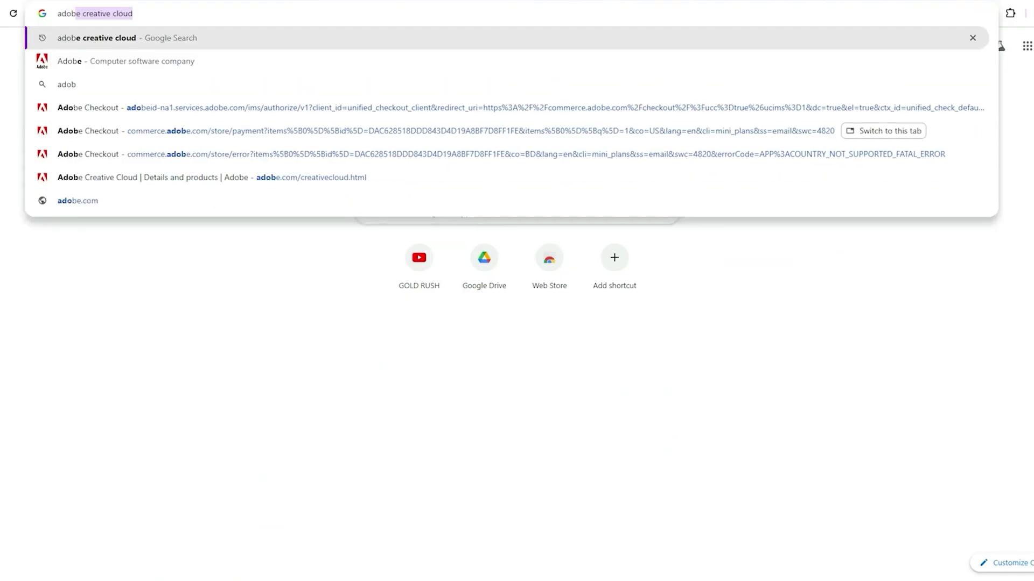
type("e creati")
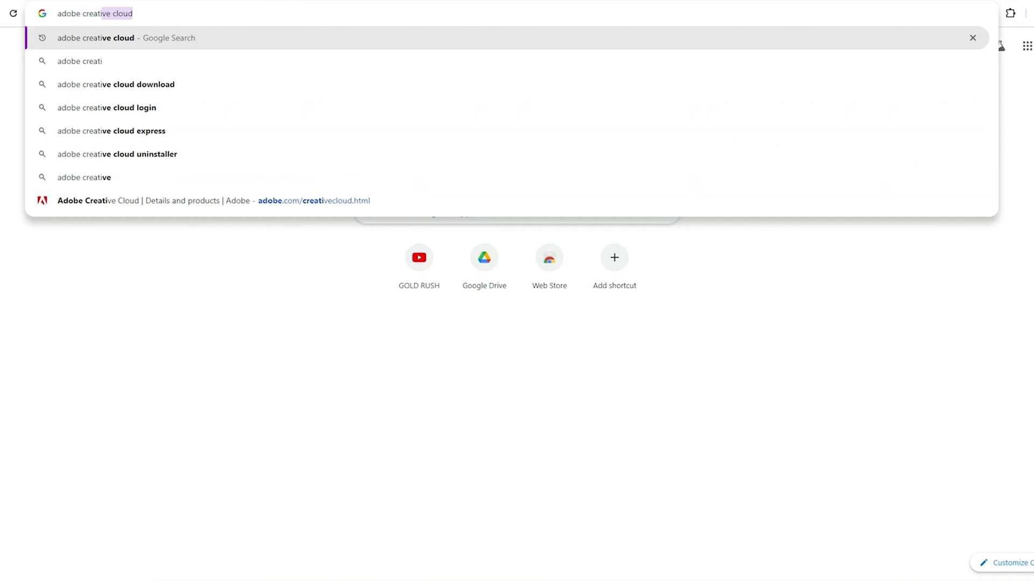
type("ve cloud app download")
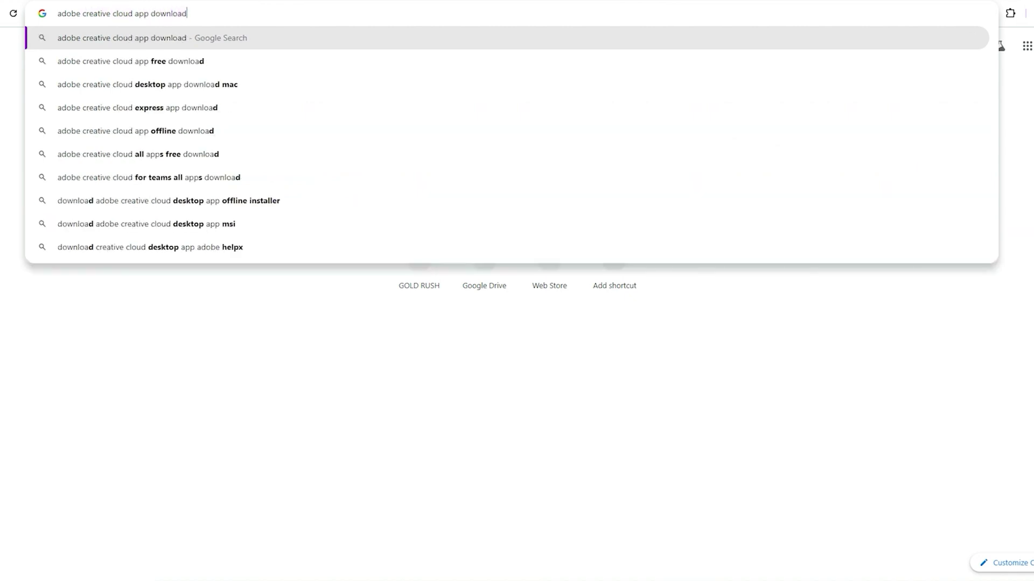
Step: Search for 'adobe creative cloud app download' and open Adobe's Creative Cloud download page
key("Return")
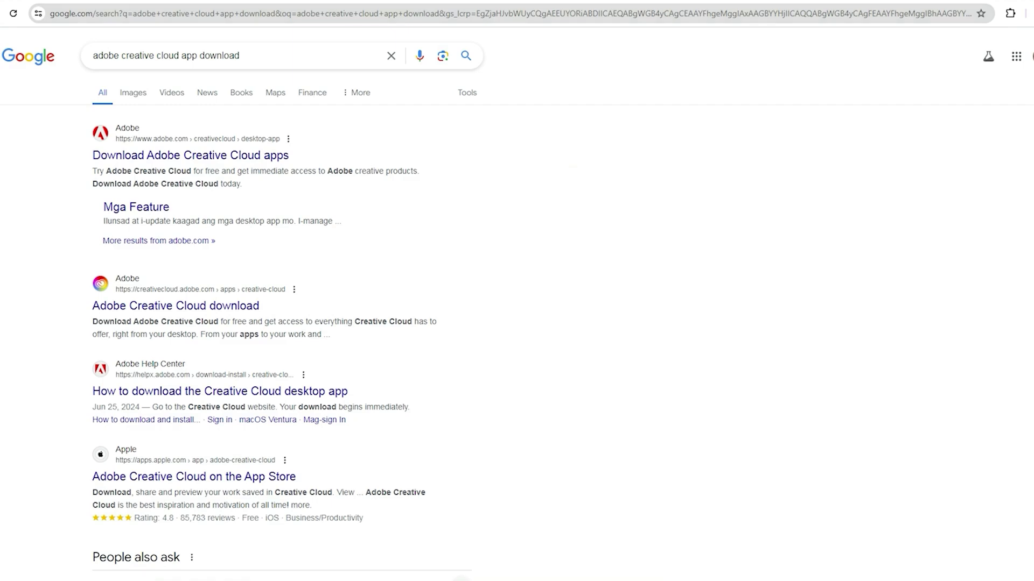
left_click(176, 305)
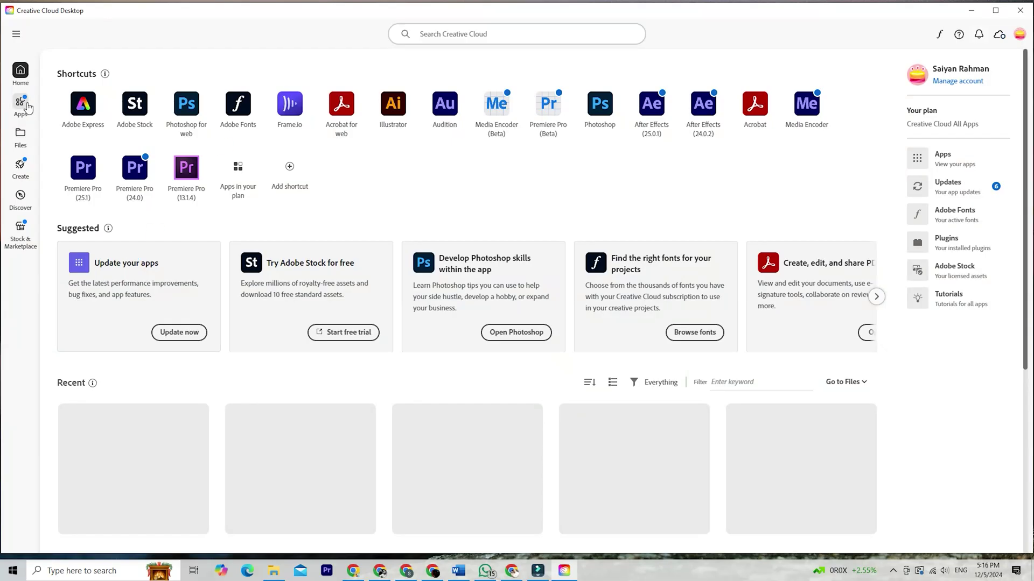
Step: Start installing InDesign from the Creative Cloud Apps list, then add a third row of hexagons
left_click(20, 103)
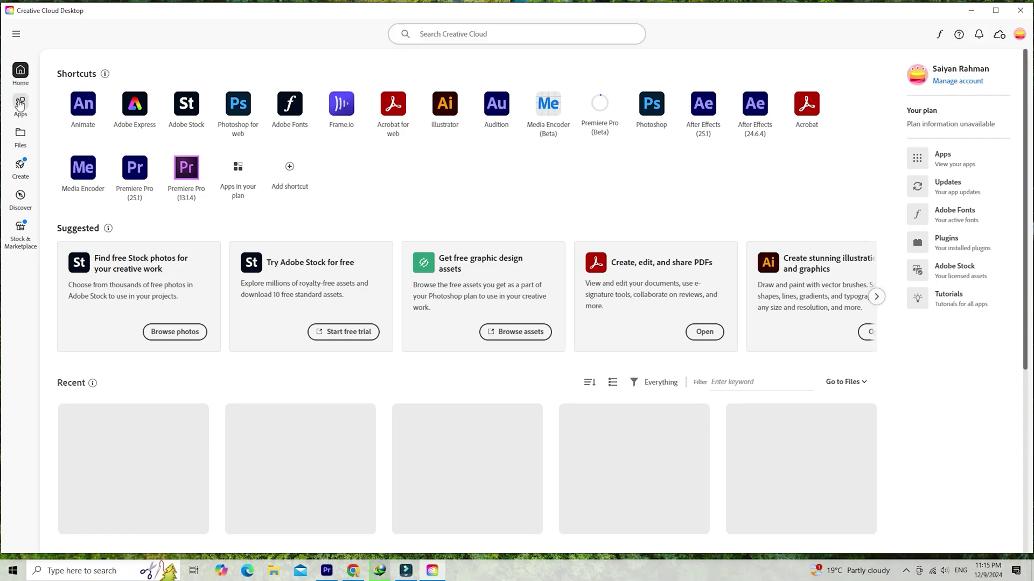
left_click(20, 102)
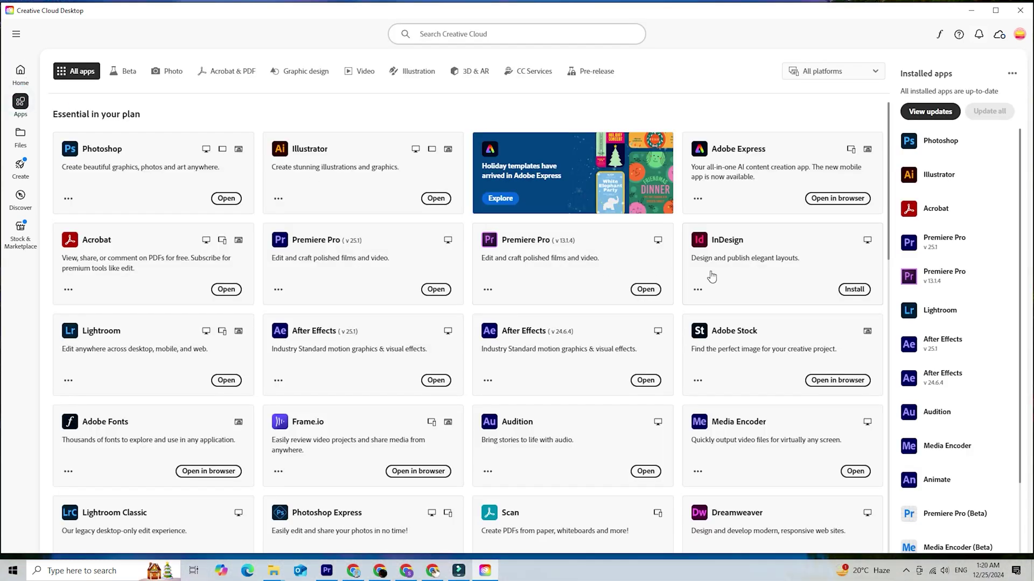
scroll(774, 247, "down", 1)
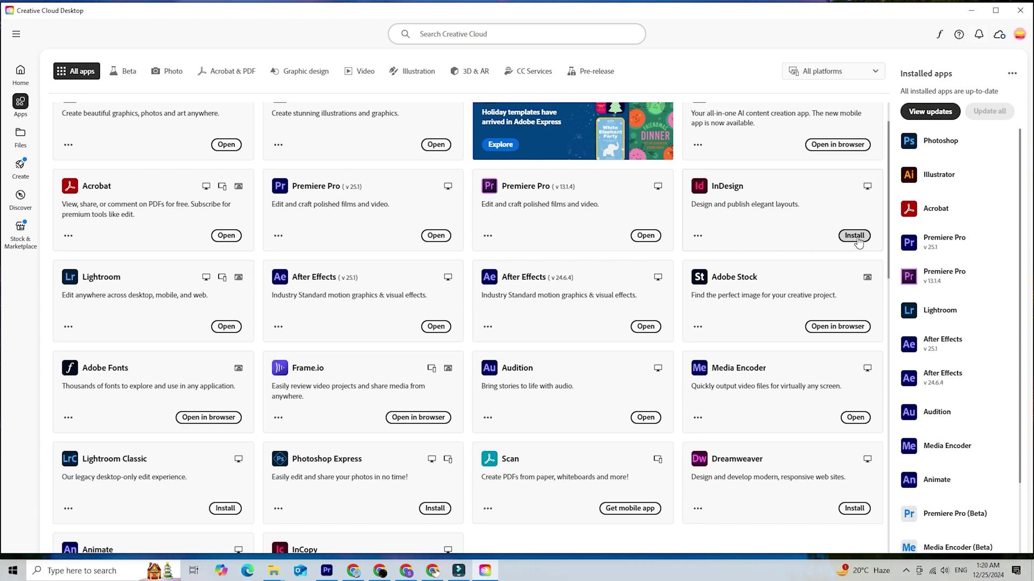
left_click(854, 236)
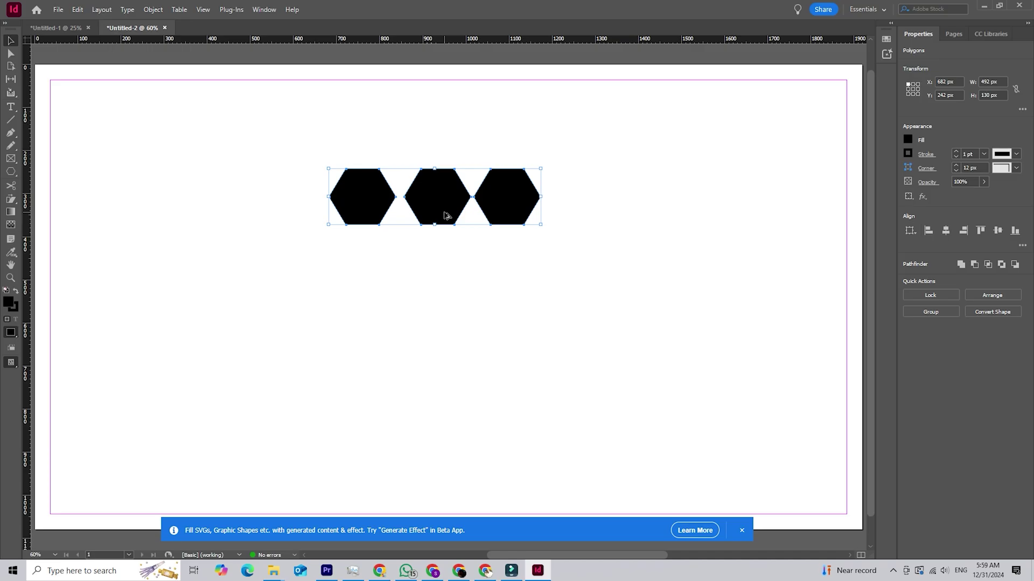
left_click_drag(444, 212, 445, 357)
Step: Select all nine hexagons and save the hexagon document to Creative Cloud
left_click_drag(587, 390, 291, 166)
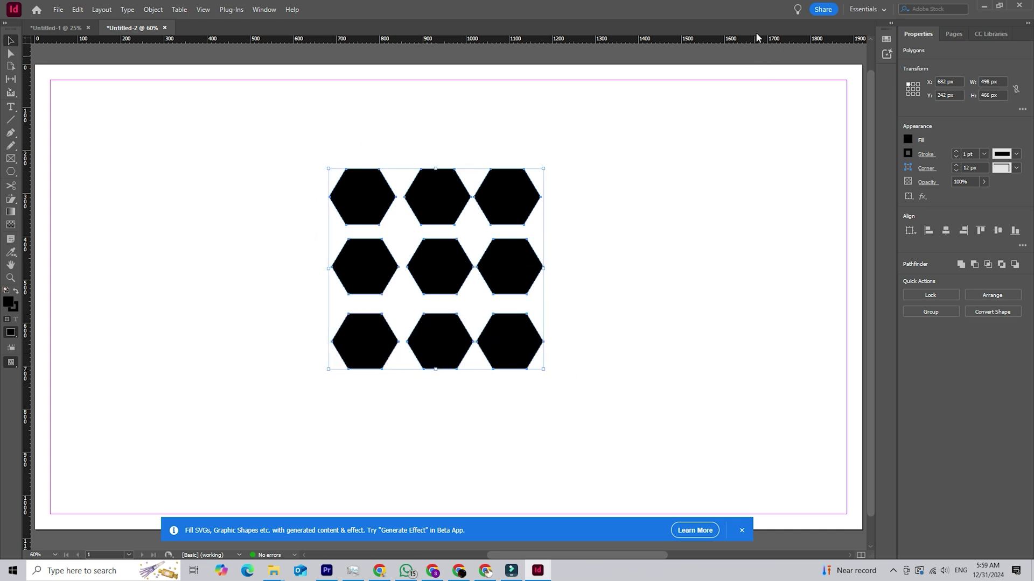
left_click(823, 10)
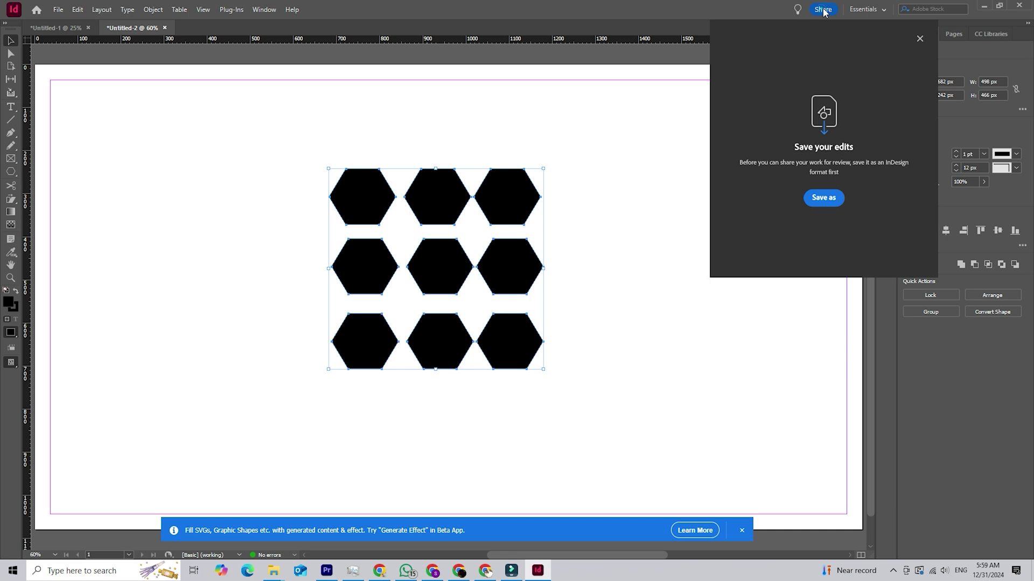
left_click(828, 198)
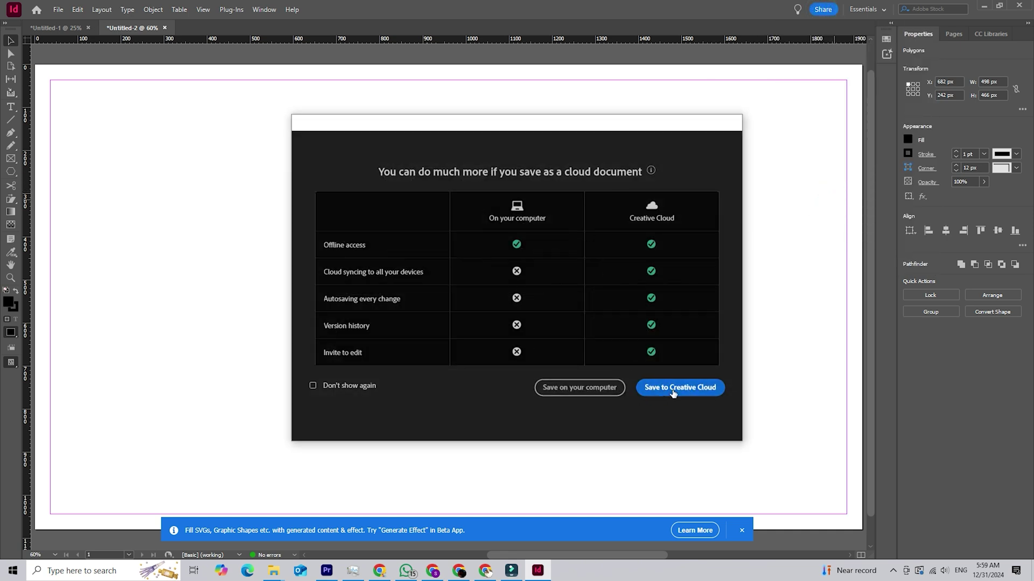
left_click(675, 393)
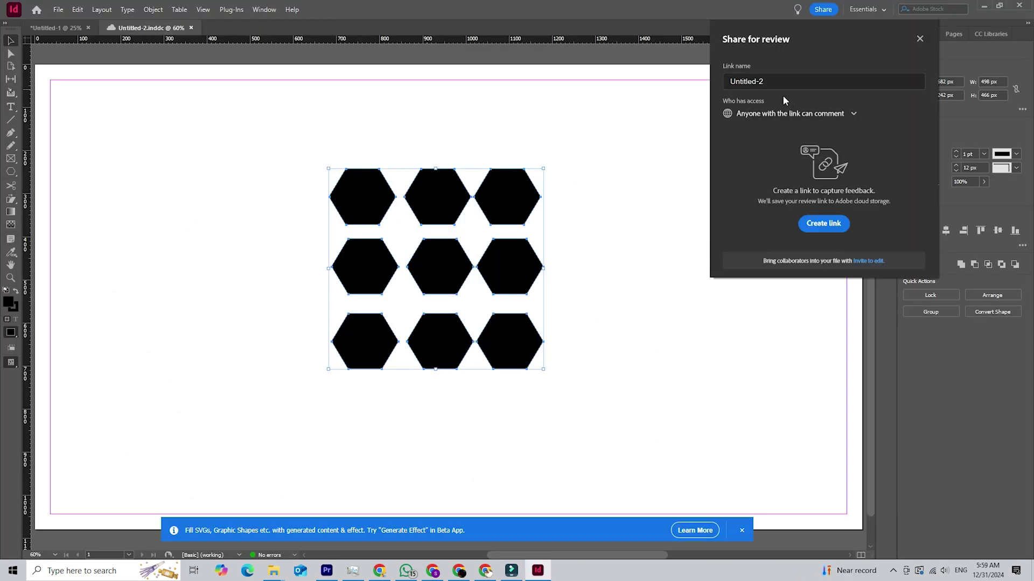
Step: Create a review link anyone can comment on and copy it
left_click(831, 225)
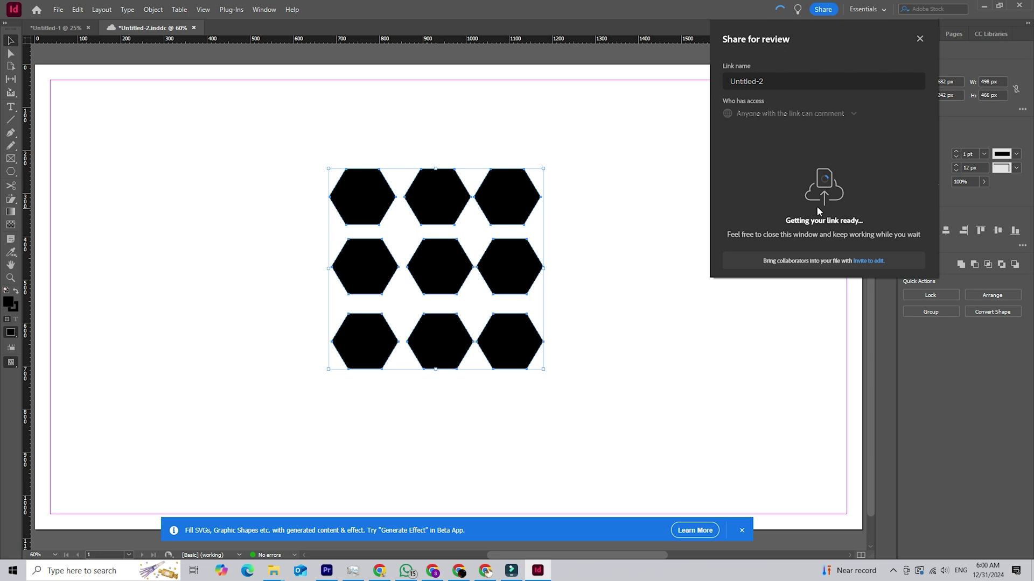
left_click(880, 202)
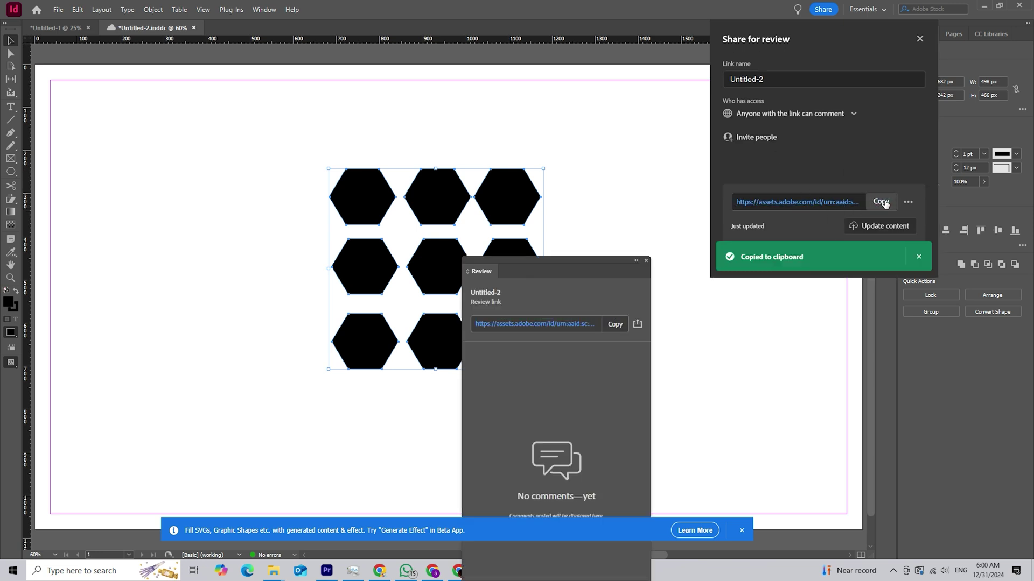
left_click(881, 201)
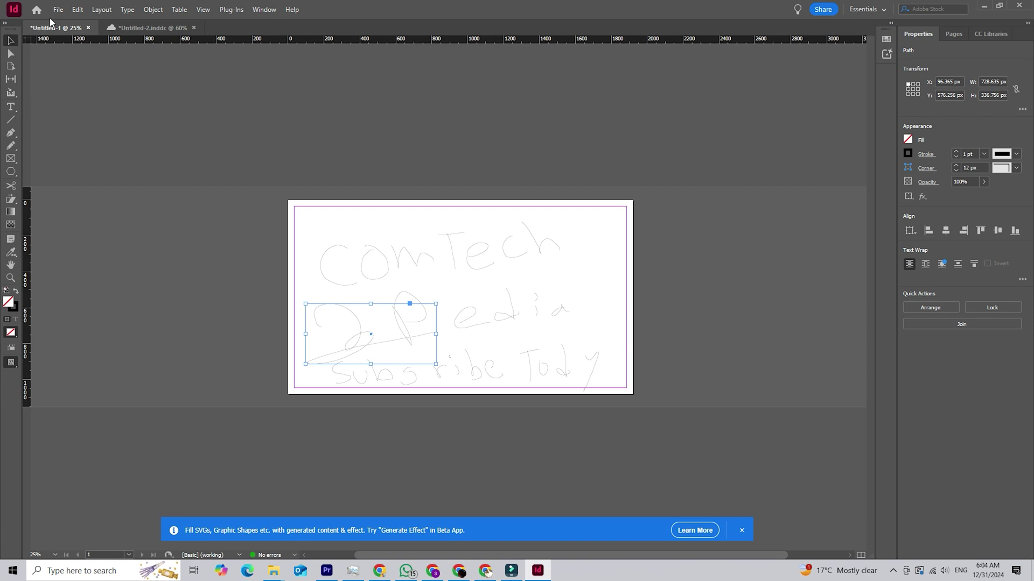
Step: Save the sketch to Creative Cloud in a new folder named 'adobe indesign'
left_click(58, 11)
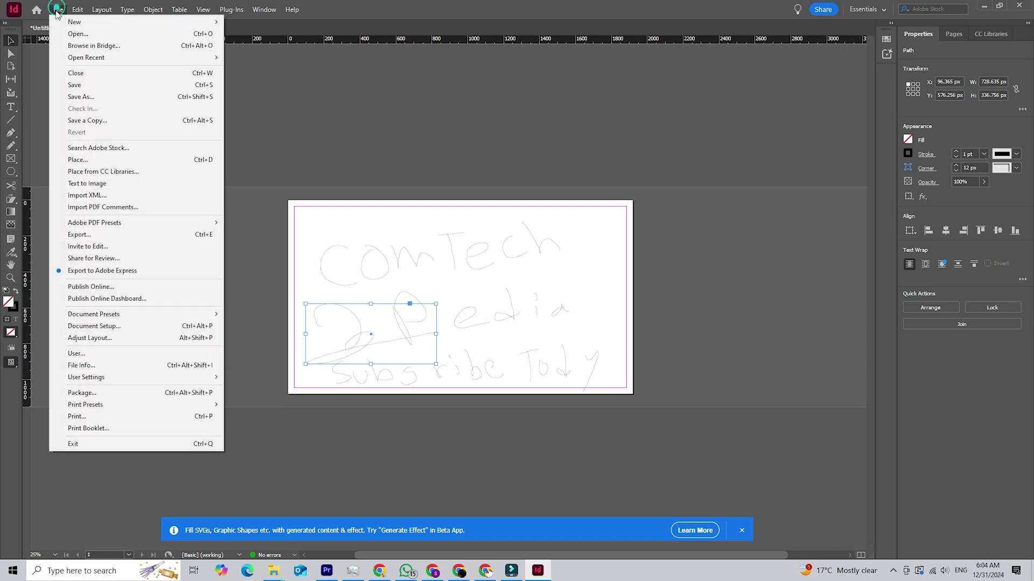
left_click(98, 102)
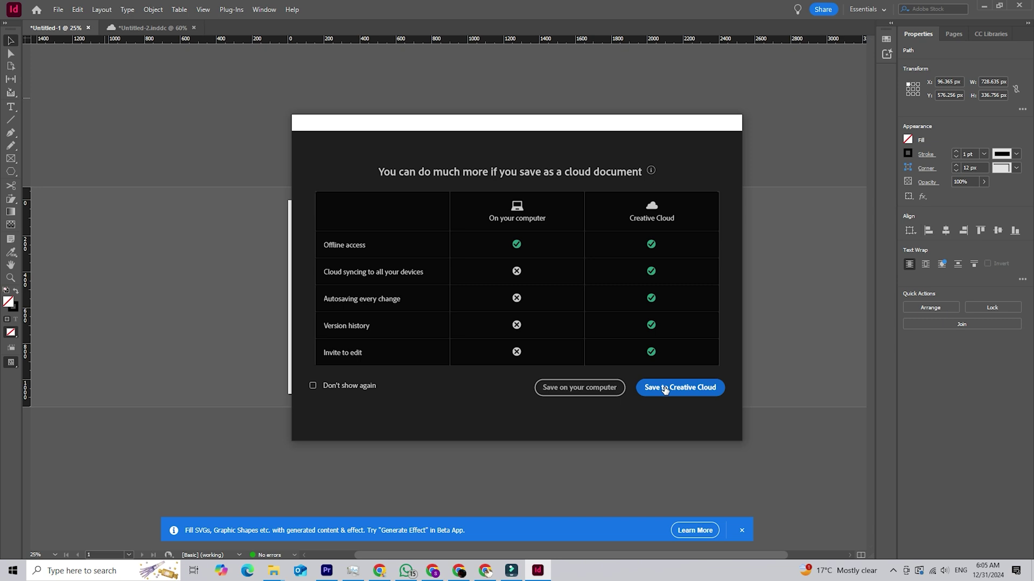
left_click(692, 391)
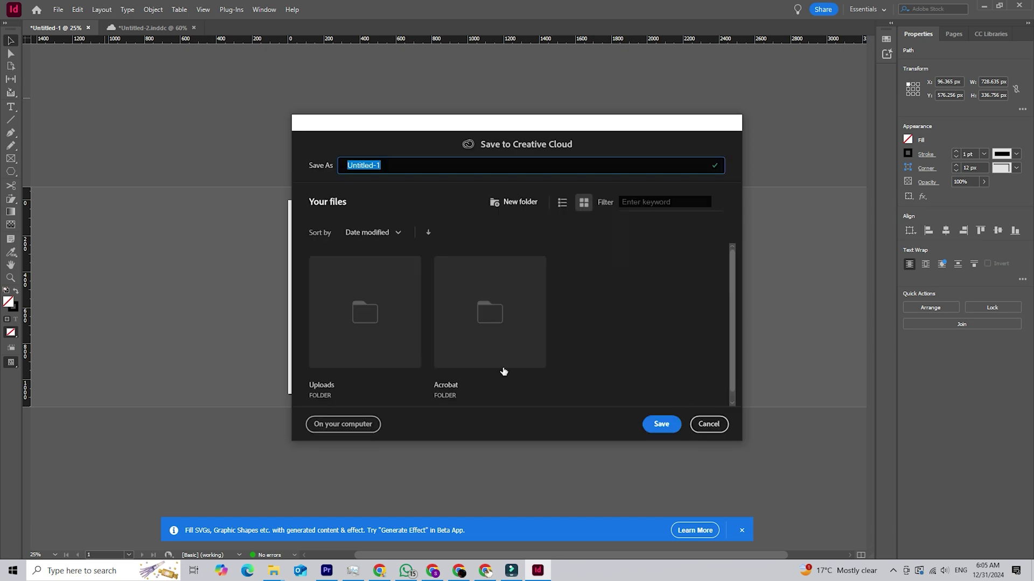
left_click(502, 208)
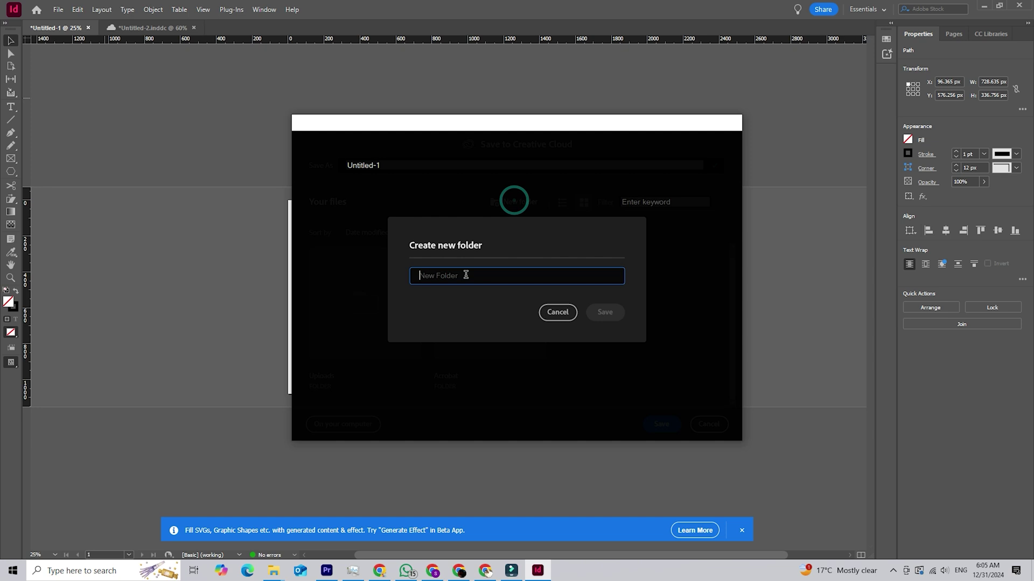
type("adobe indesign")
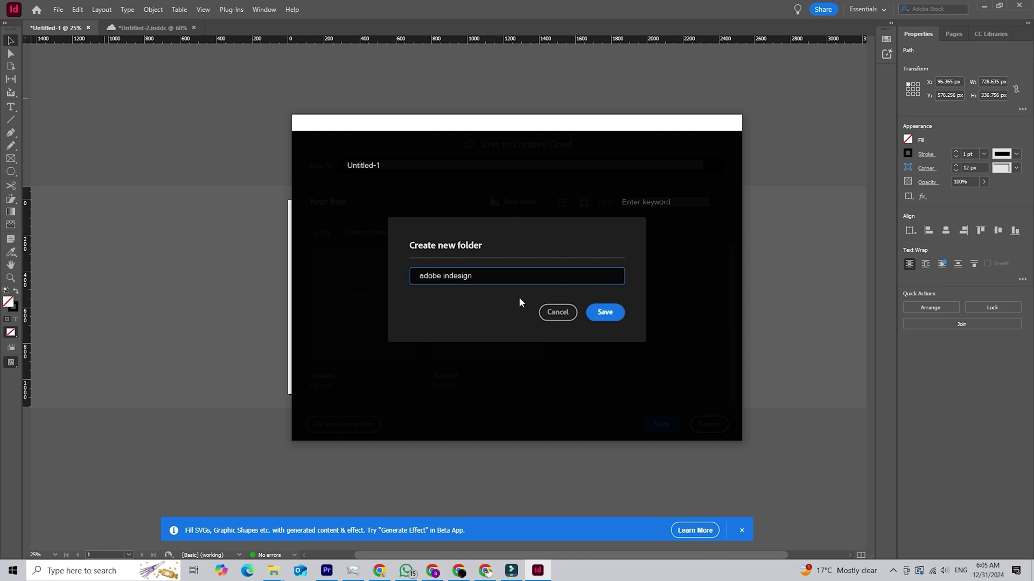
left_click(605, 312)
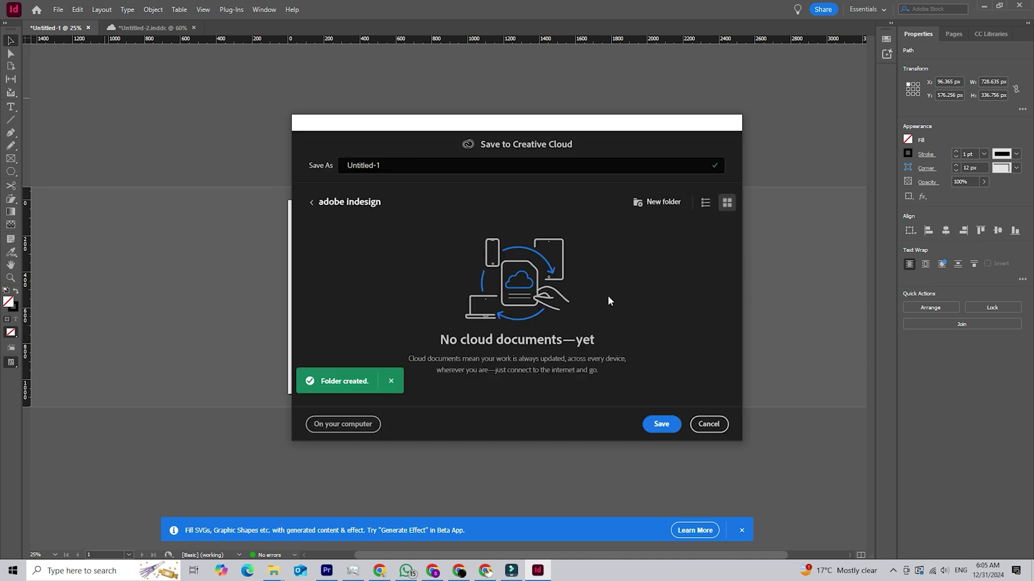
left_click(663, 425)
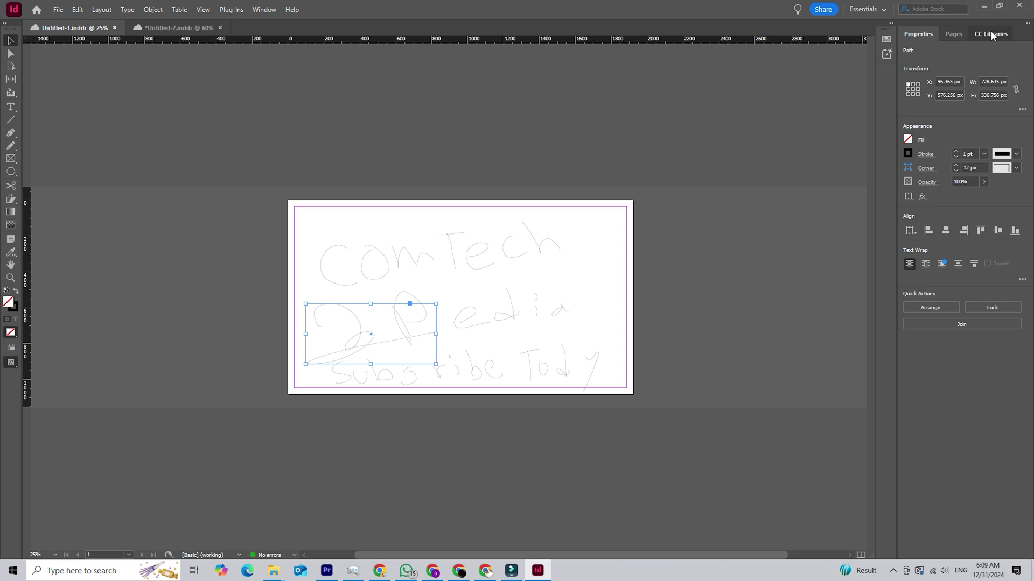
Step: Browse the free Creative Cloud libraries available to add
left_click(991, 34)
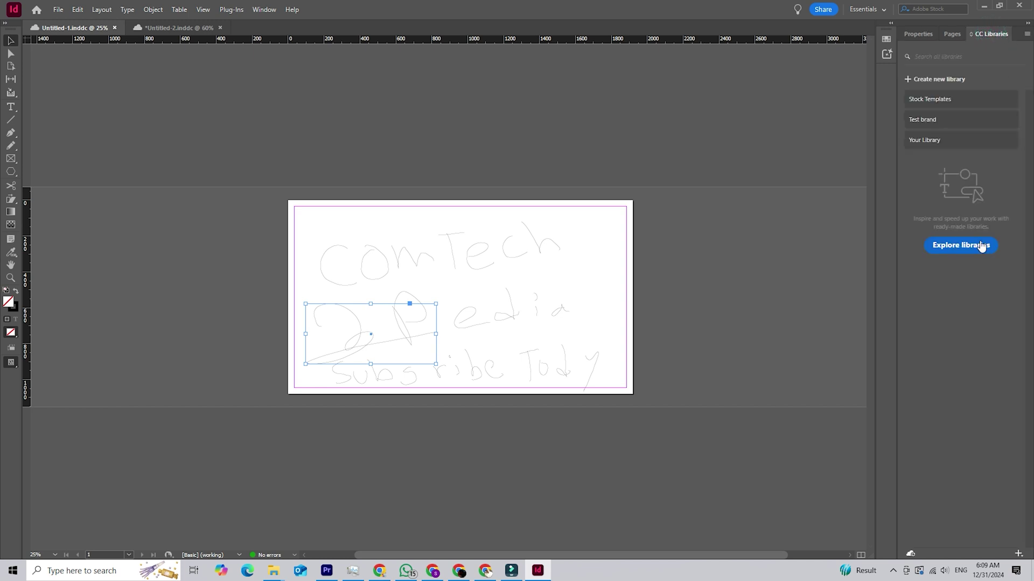
left_click(979, 247)
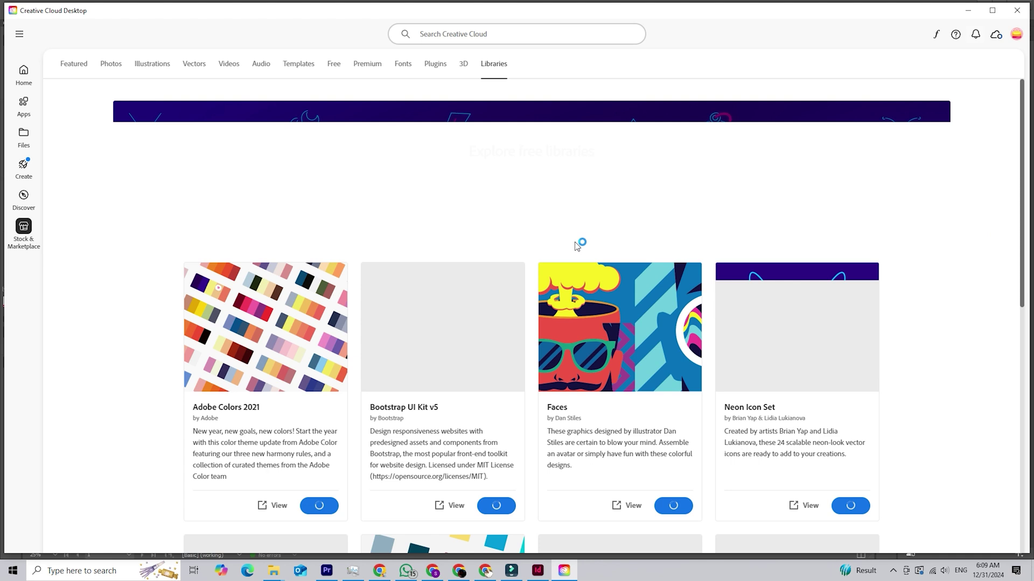
scroll(588, 137, "down", 2)
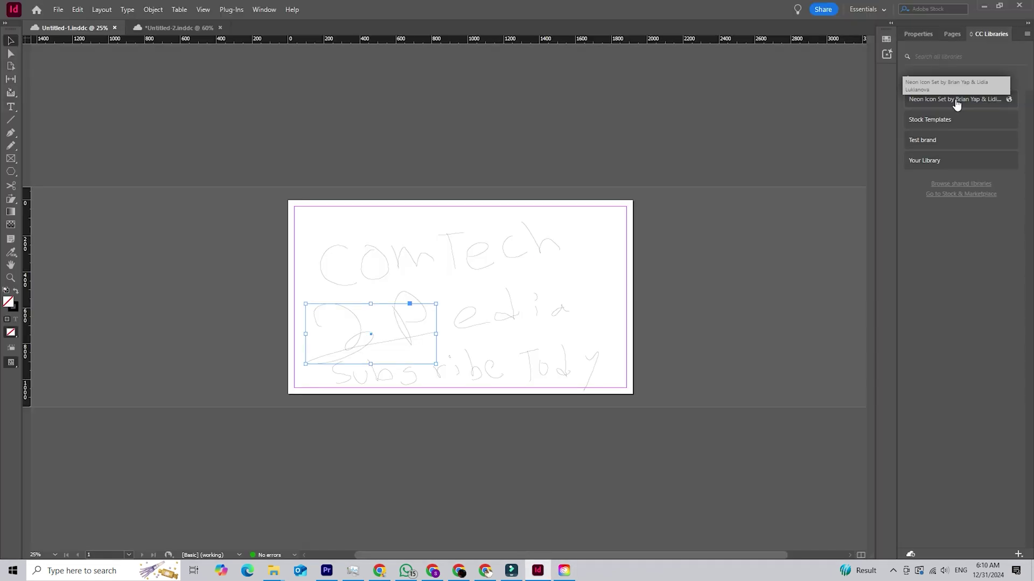
Step: Add the Neon Icon Set library and scroll through its icons and colour swatches
left_click(952, 101)
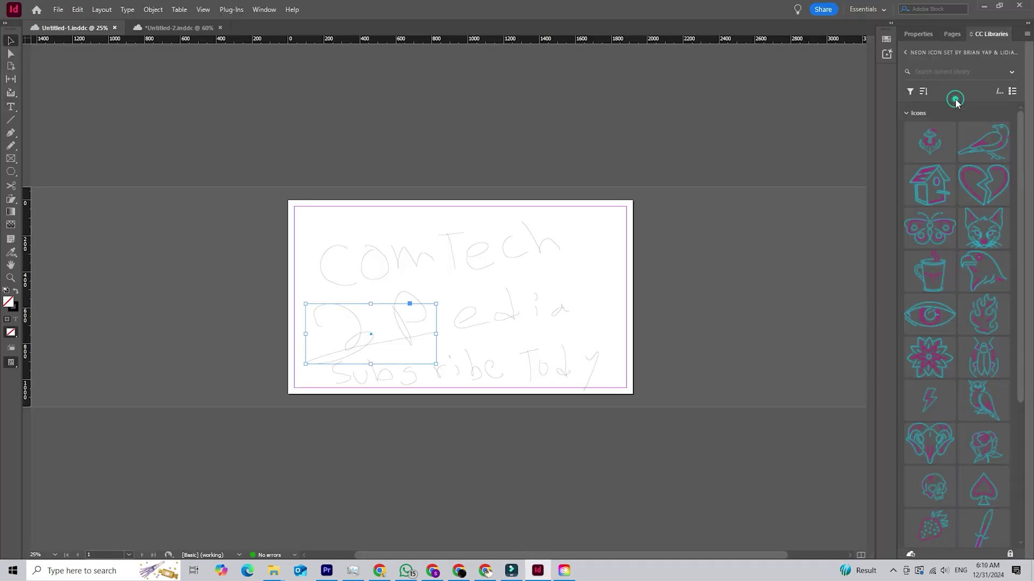
scroll(977, 166, "down", 5)
scroll(978, 167, "up", 5)
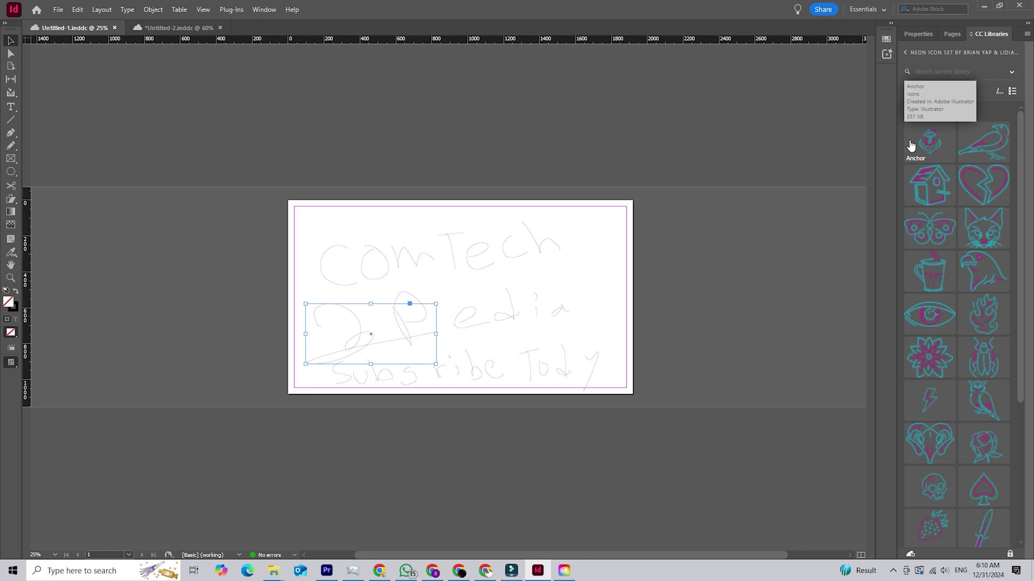
scroll(971, 195, "down", 6)
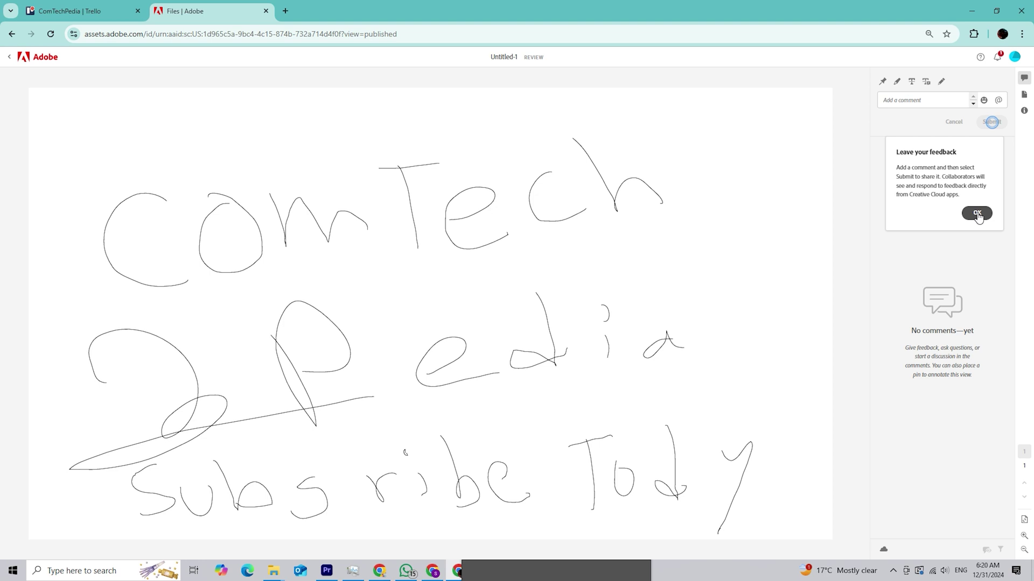
Step: Post the general comment 'change the name' on the sketch
left_click(976, 213)
left_click(924, 103)
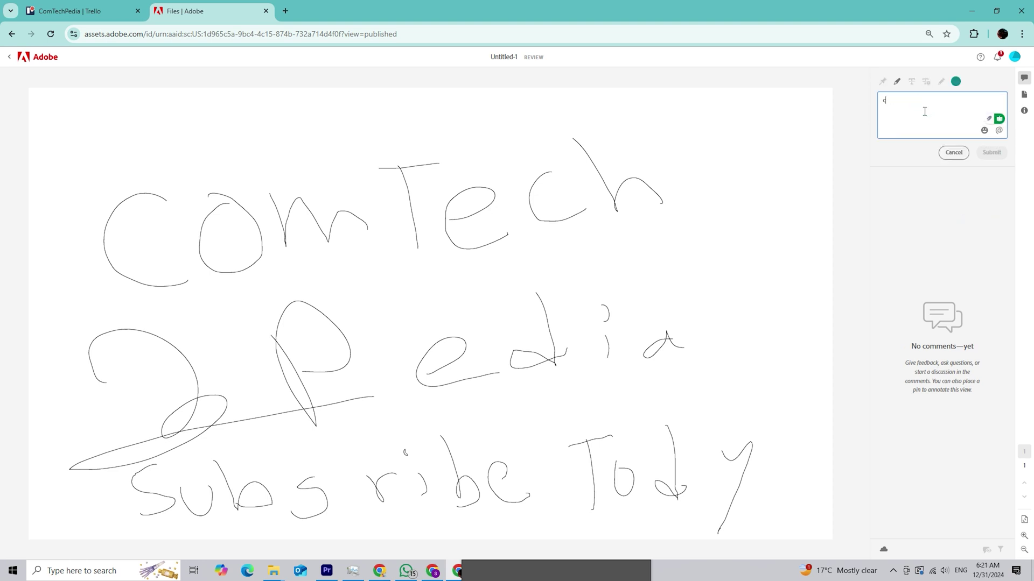
type("change the name")
key("Return")
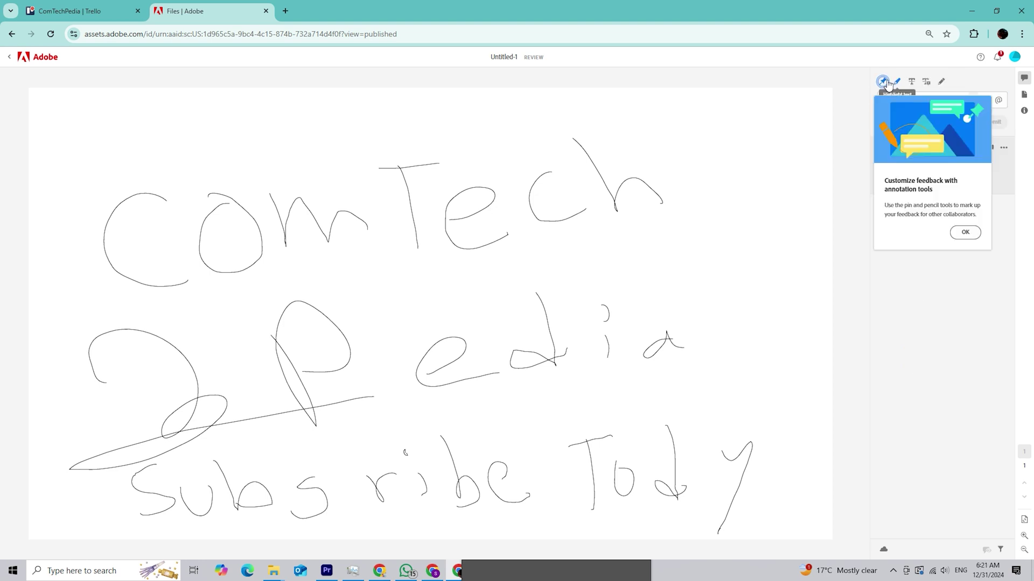
Step: Pin a note reading 'chnage this' to the h in ComTech
left_click(882, 82)
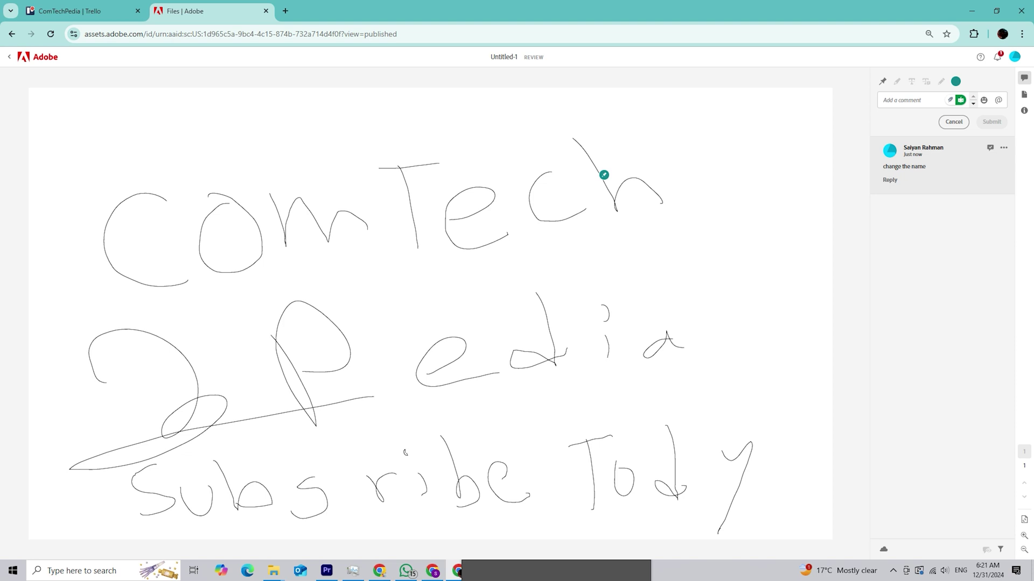
left_click(605, 174)
type("c")
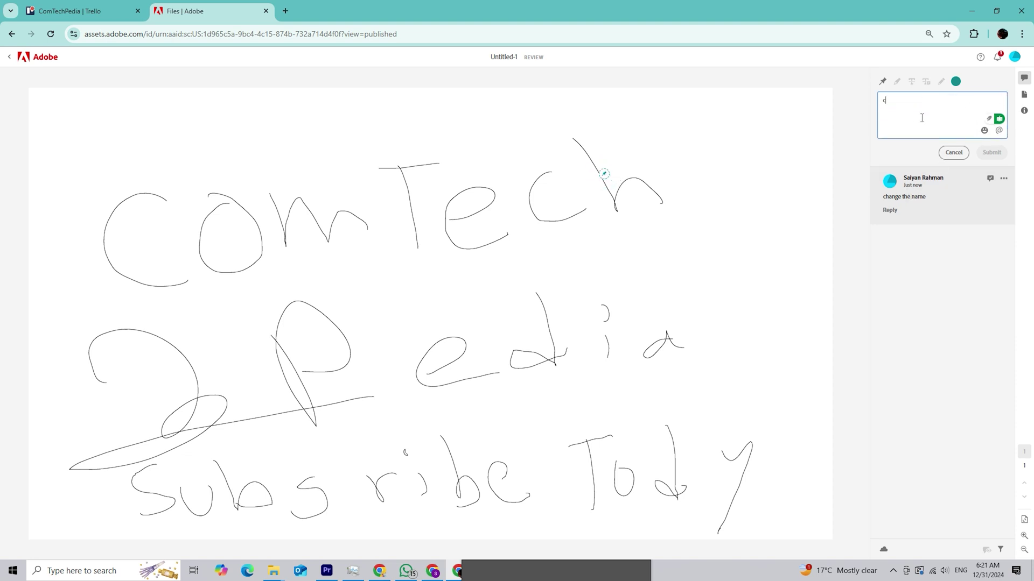
type("hnage this h")
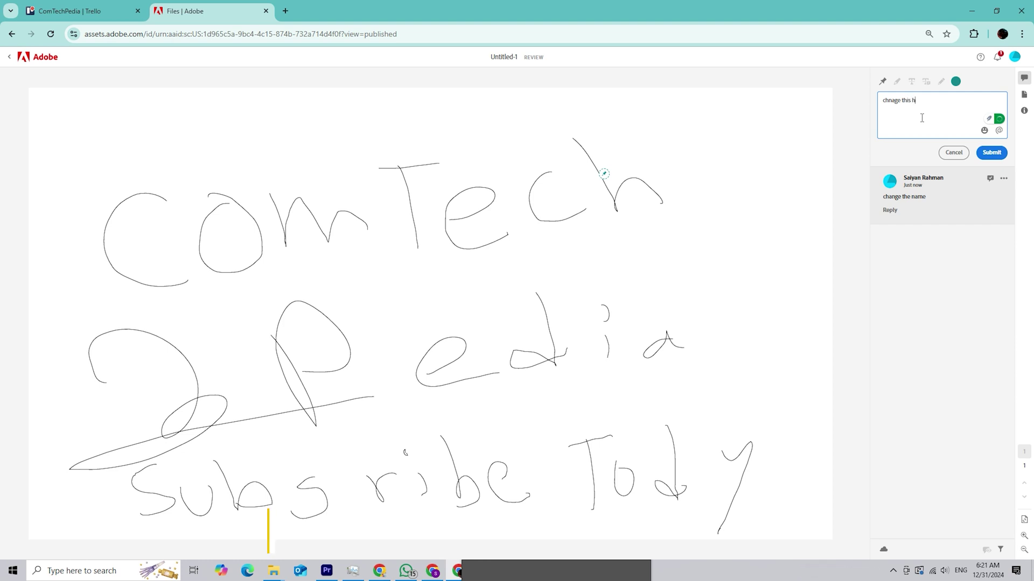
Step: Submit the pinned h comment and drop a new pin on the d in Pedia
left_click(953, 153)
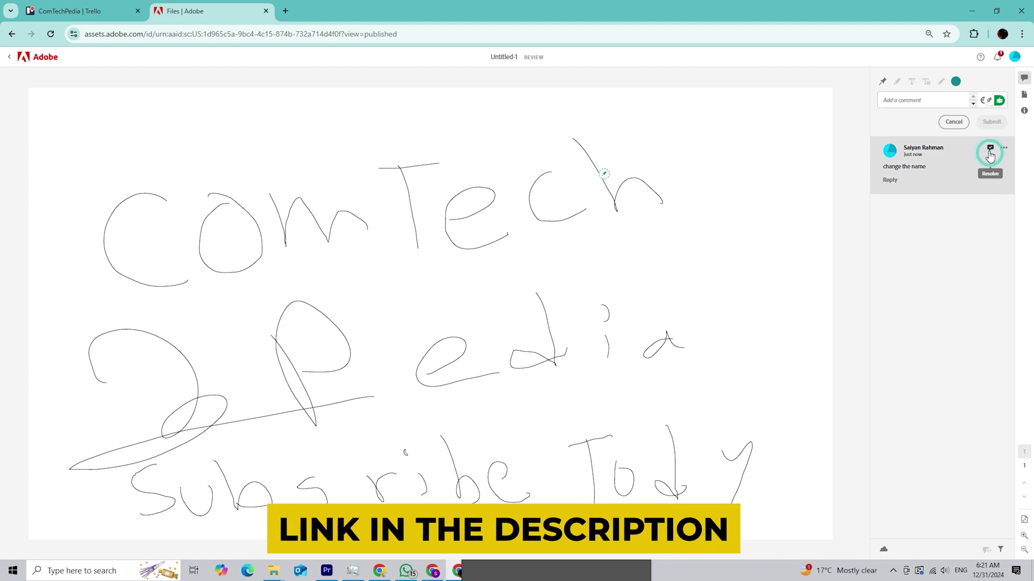
left_click(896, 80)
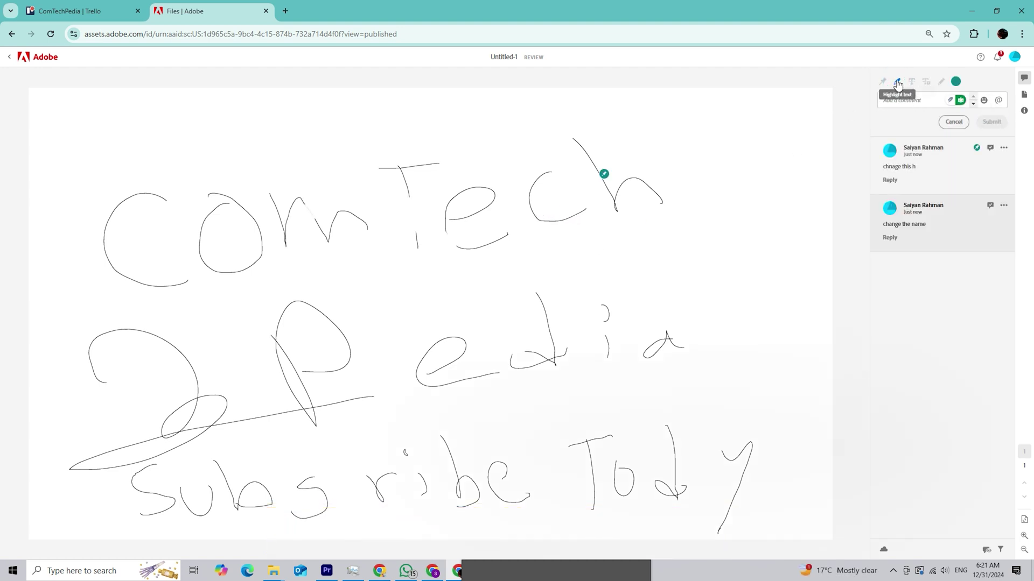
left_click(535, 175)
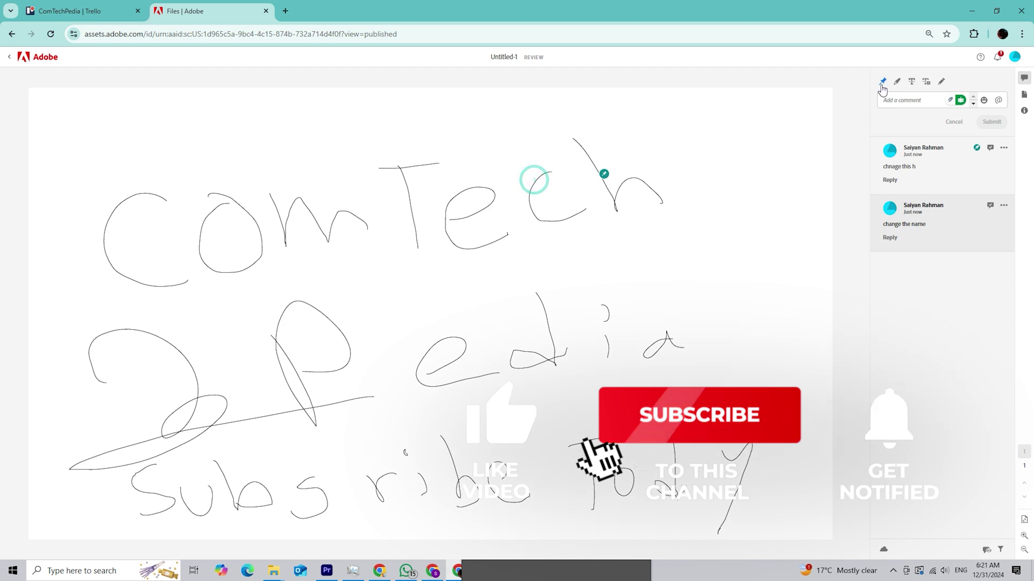
left_click(535, 351)
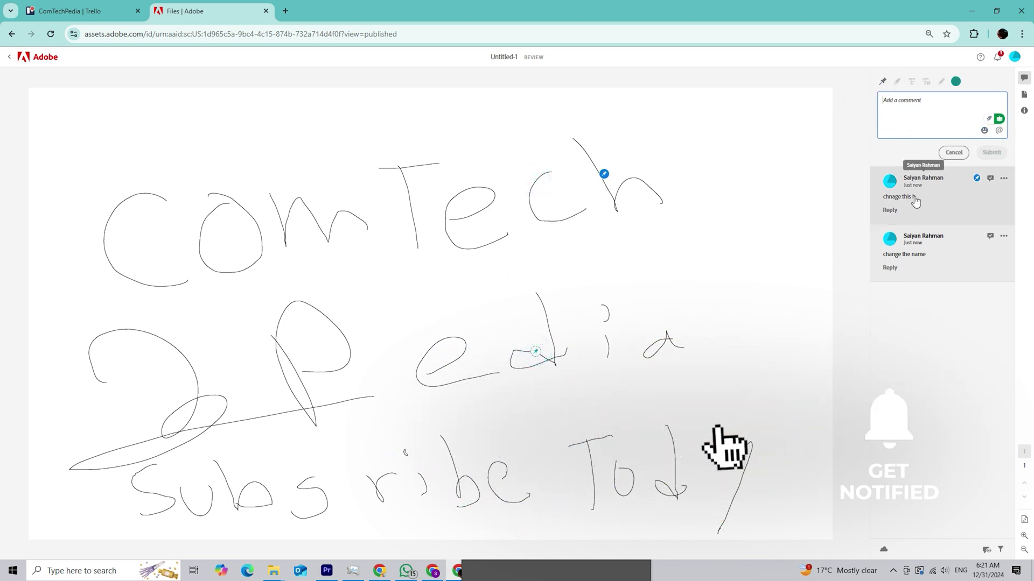
Step: Post the comment 'change this d' on the new pin
left_click(913, 196)
left_click(911, 103)
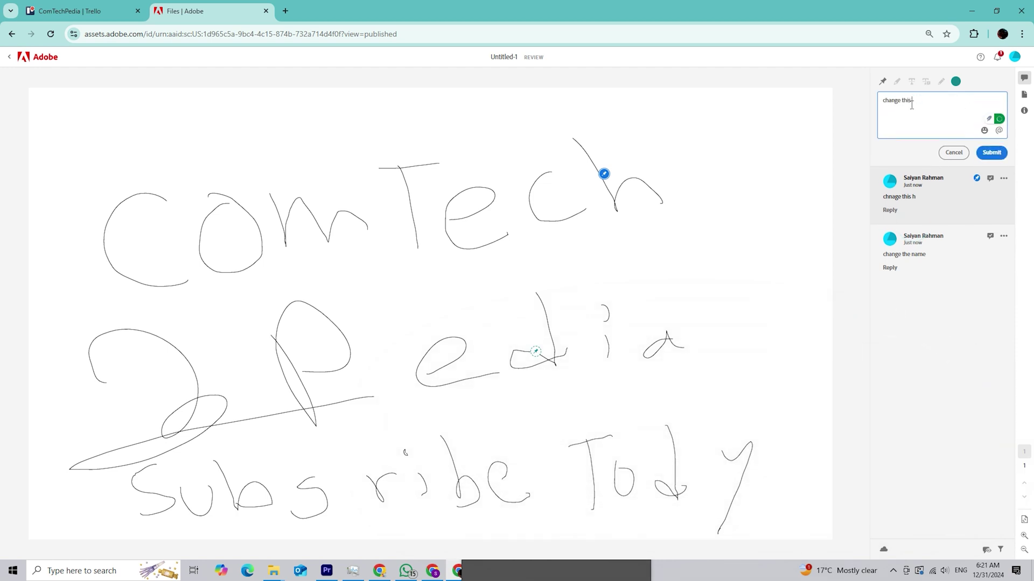
type("change this d")
left_click(995, 153)
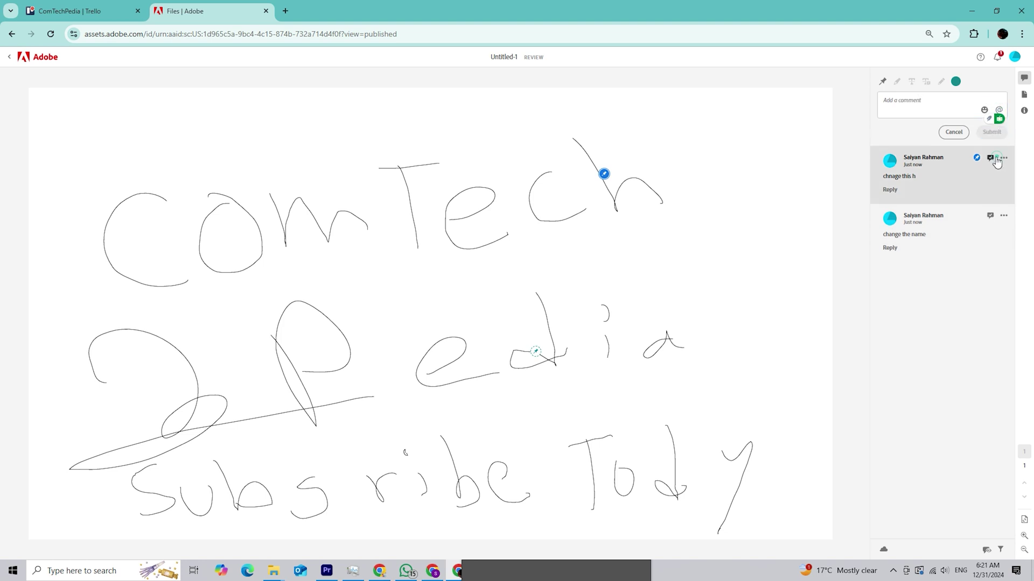